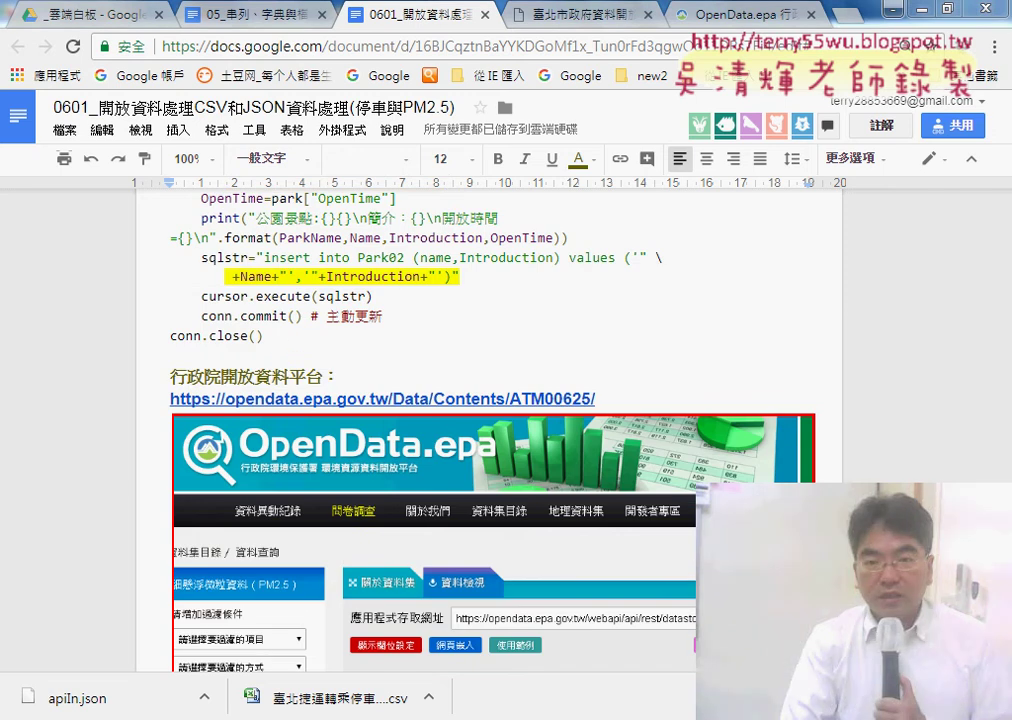
# Step: Scroll up and down through the Google Docs lesson notes to review their contents
pyautogui.scroll(1, 700, 335)
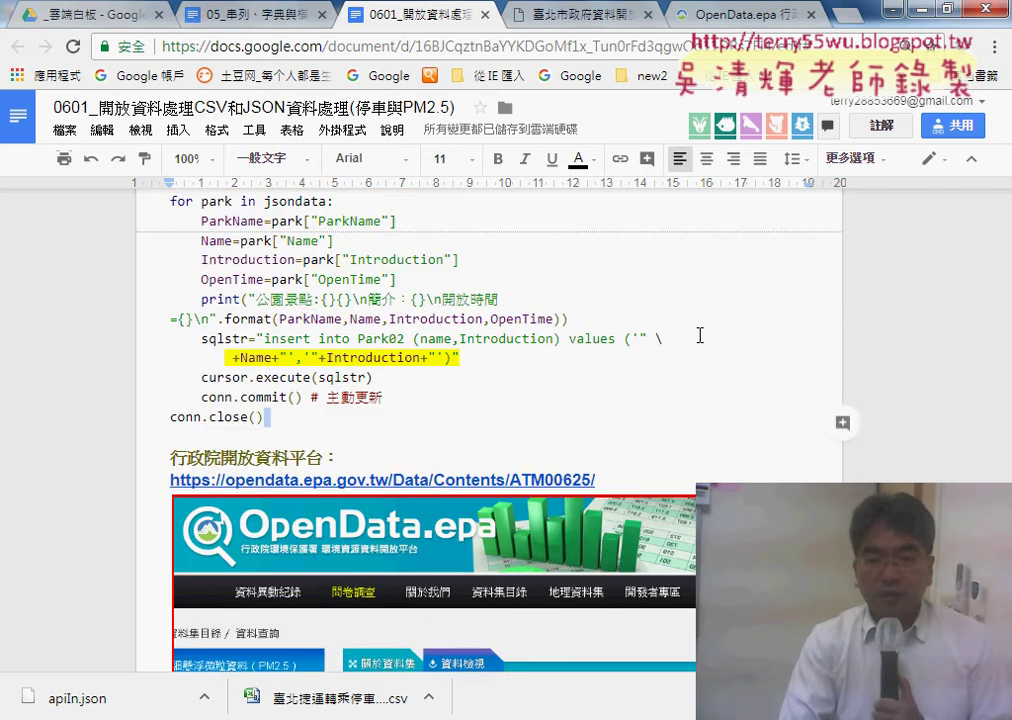
pyautogui.scroll(5, 700, 333)
pyautogui.scroll(3, 700, 333)
pyautogui.scroll(3, 702, 333)
pyautogui.scroll(4, 702, 333)
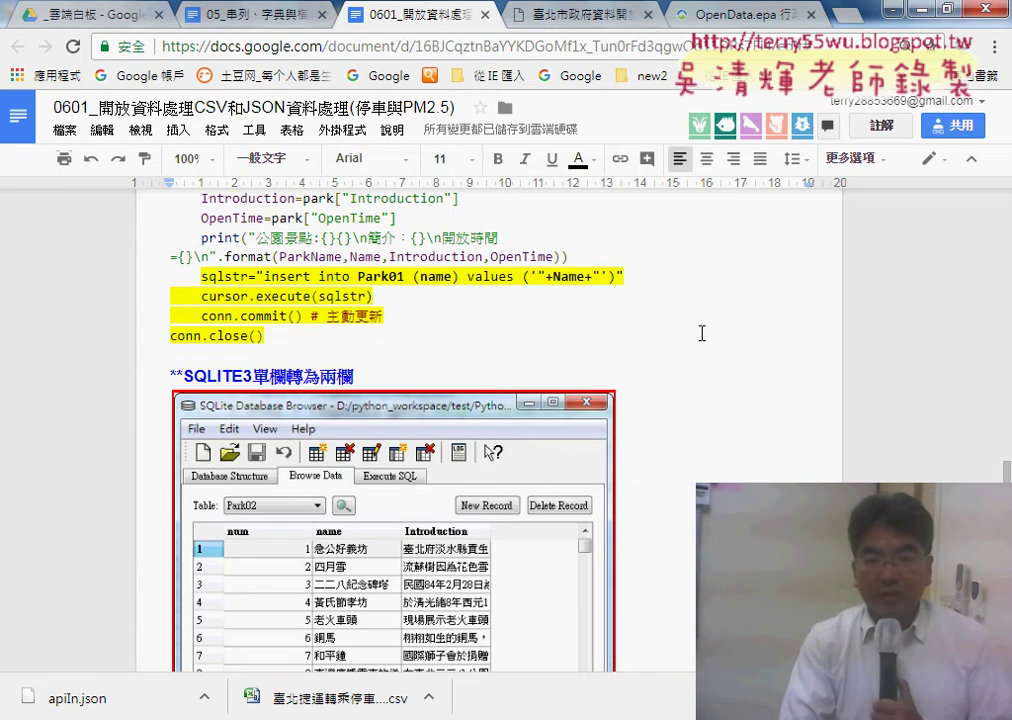
pyautogui.scroll(5, 702, 333)
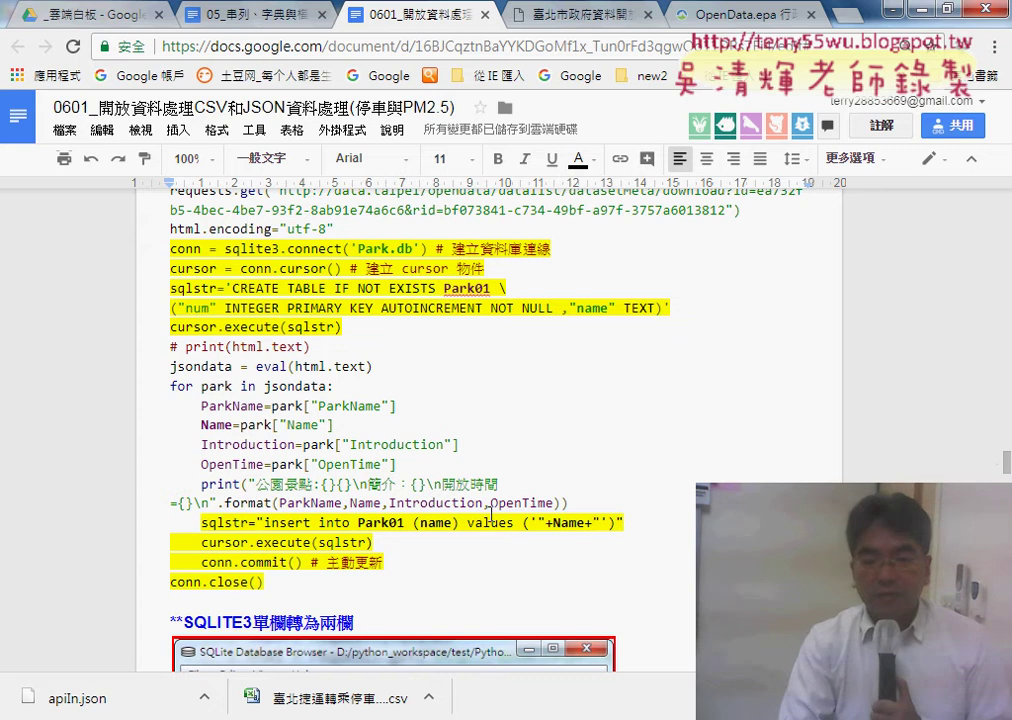
pyautogui.scroll(-4, 491, 515)
pyautogui.scroll(-4, 682, 455)
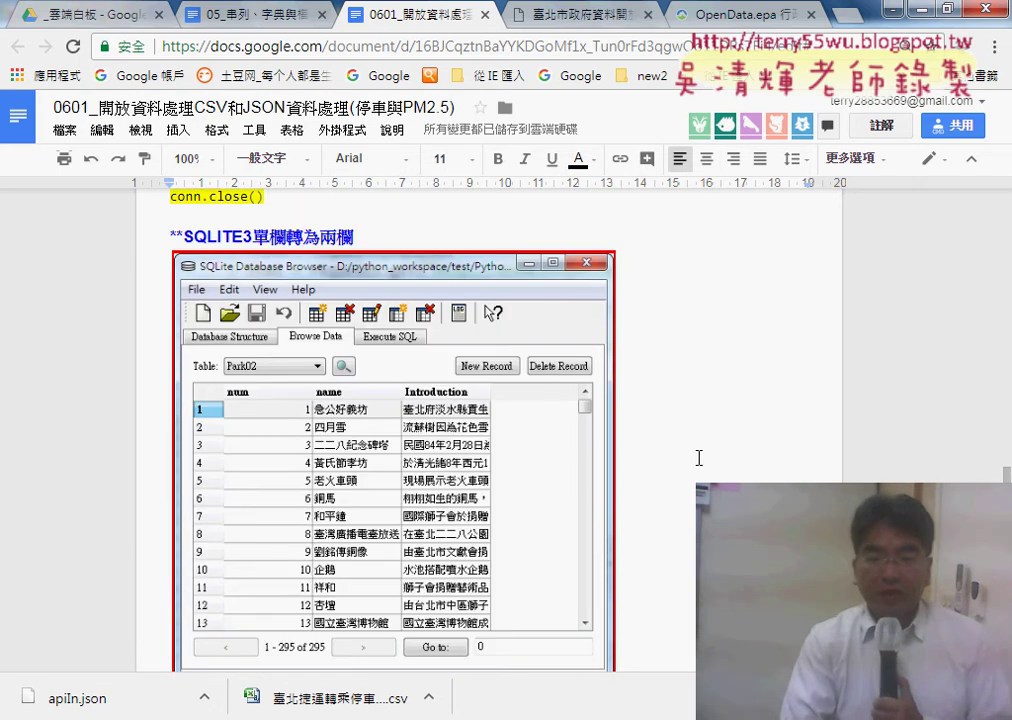
pyautogui.scroll(-3, 673, 481)
pyautogui.scroll(-5, 696, 481)
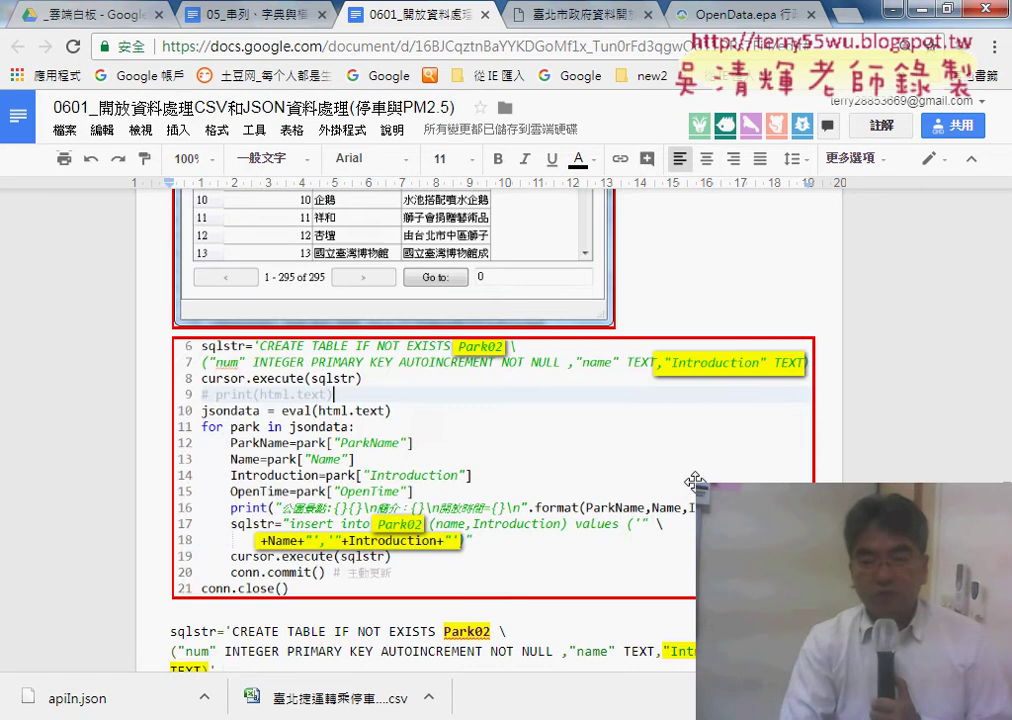
pyautogui.scroll(-1, 696, 481)
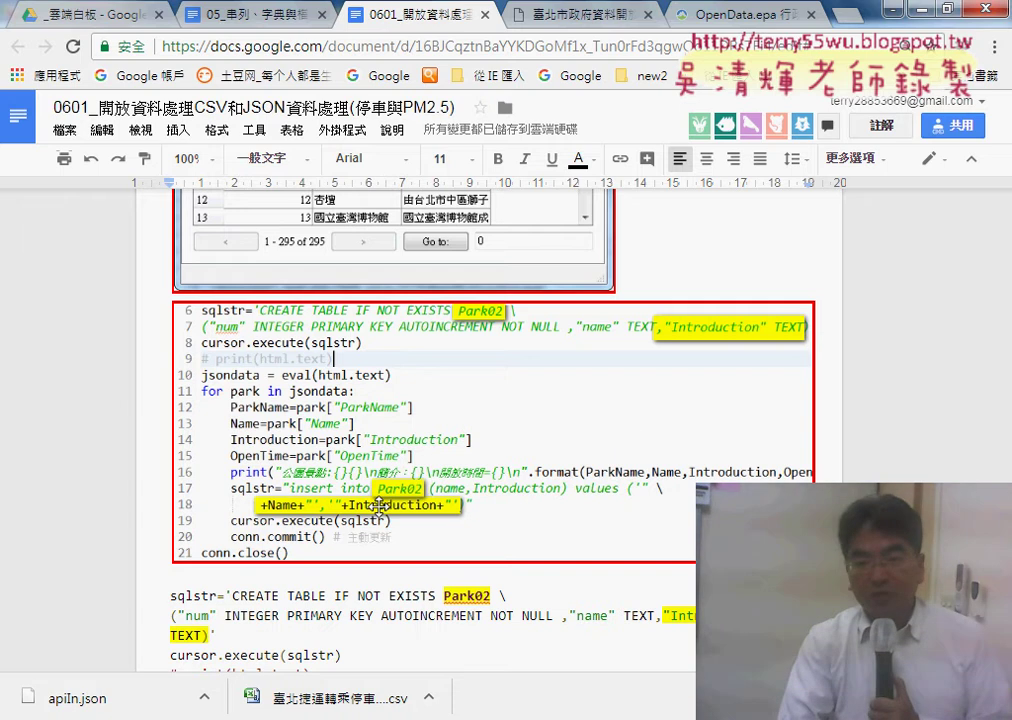
pyautogui.scroll(-3, 605, 492)
pyautogui.scroll(-3, 457, 459)
pyautogui.scroll(-1, 524, 477)
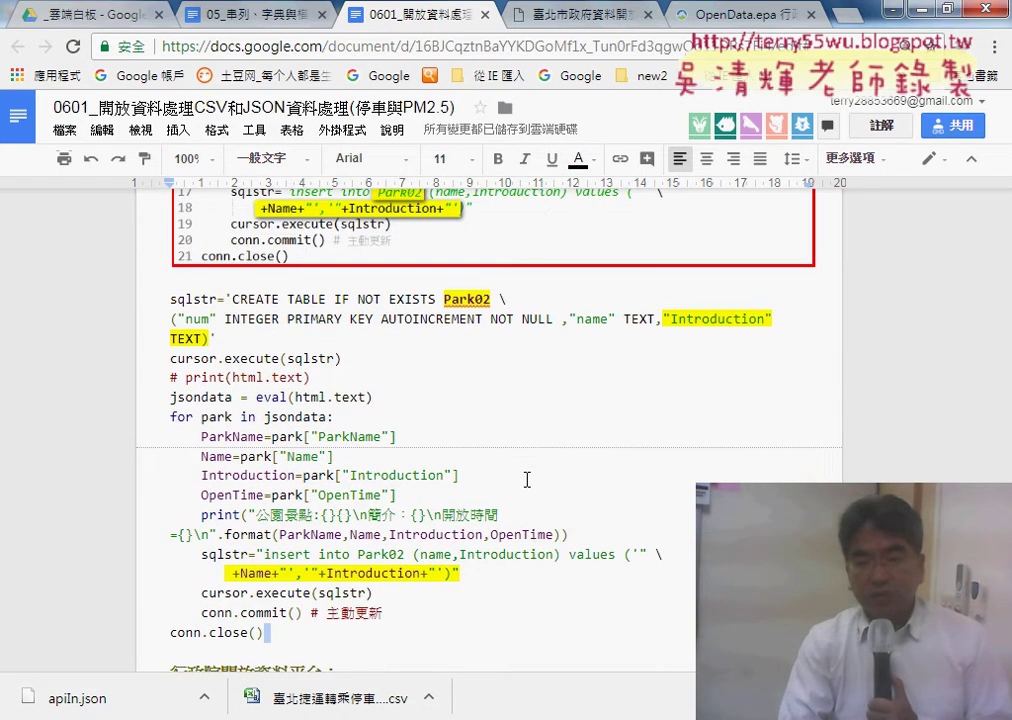
pyautogui.scroll(-3, 527, 480)
pyautogui.moveTo(460, 474); pyautogui.dragTo(200, 473)
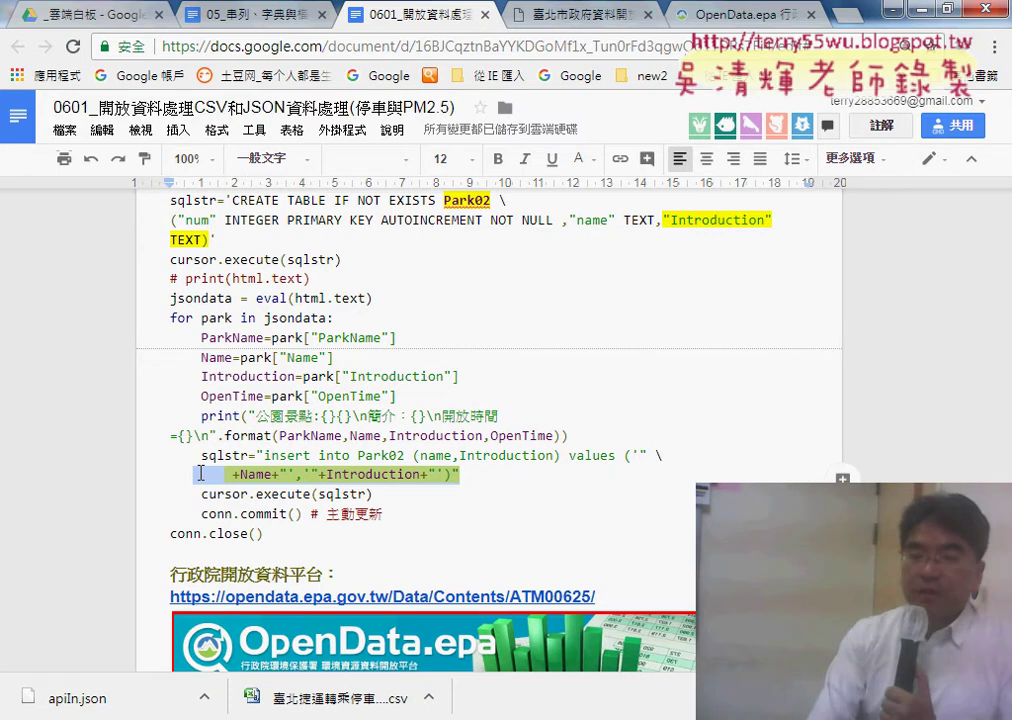
pyautogui.scroll(-1, 200, 473)
pyautogui.scroll(-2, 97, 473)
pyautogui.scroll(-1, 92, 471)
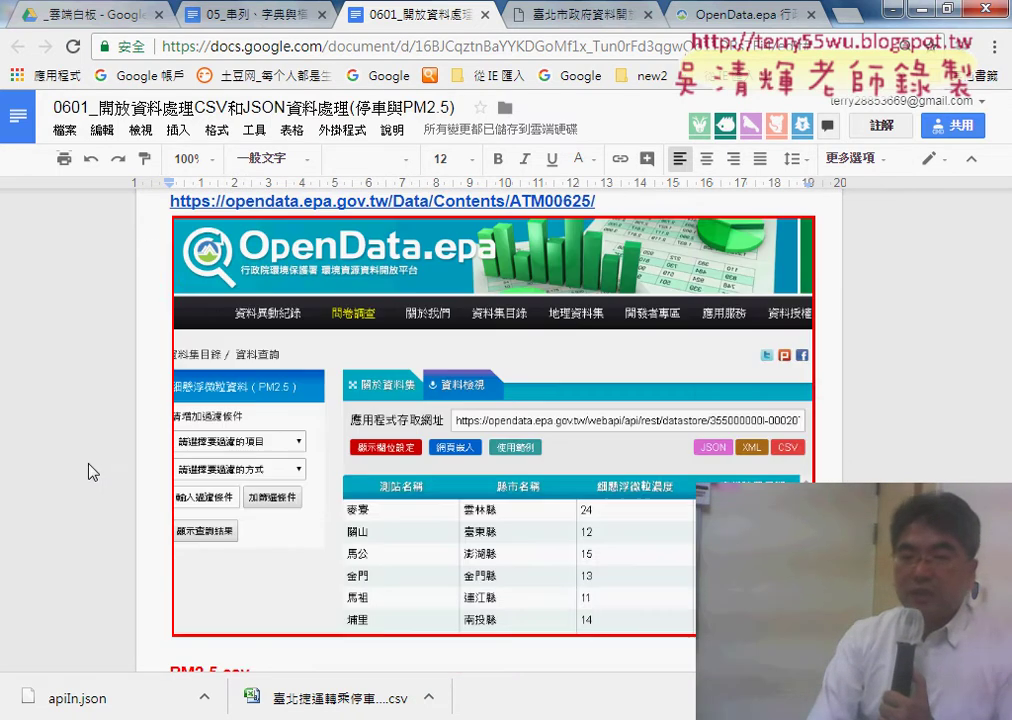
pyautogui.scroll(1, 89, 466)
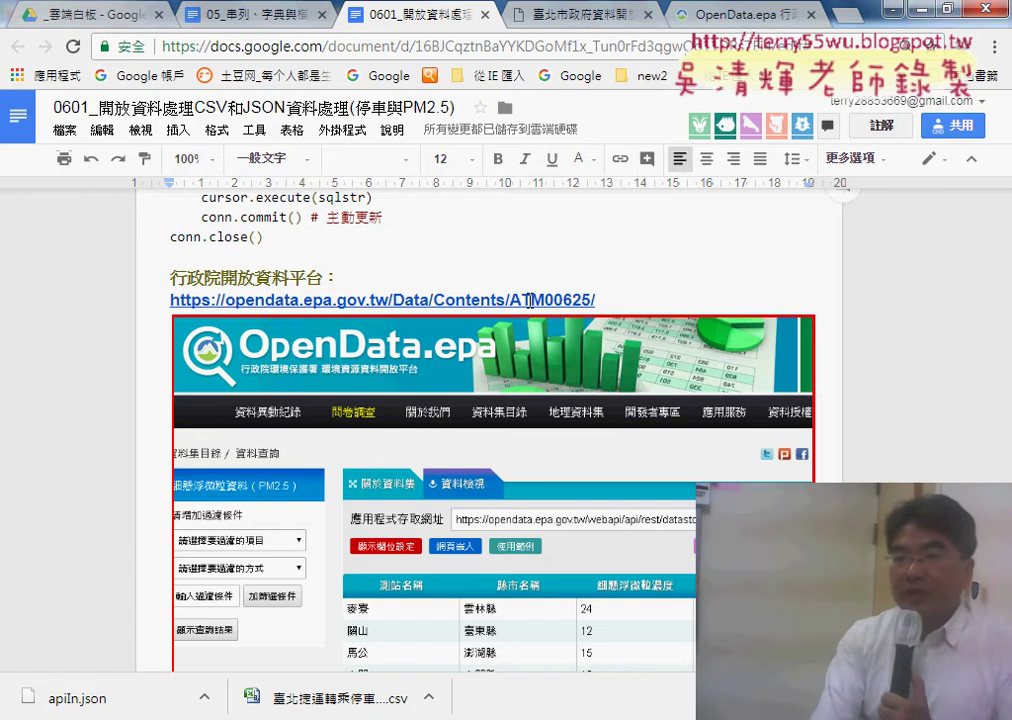
# Step: On the OpenData.epa PM2.5 dataset page, pick out the PM2.5 value 10 for 永和
pyautogui.click(745, 14)
pyautogui.scroll(-1, 978, 351)
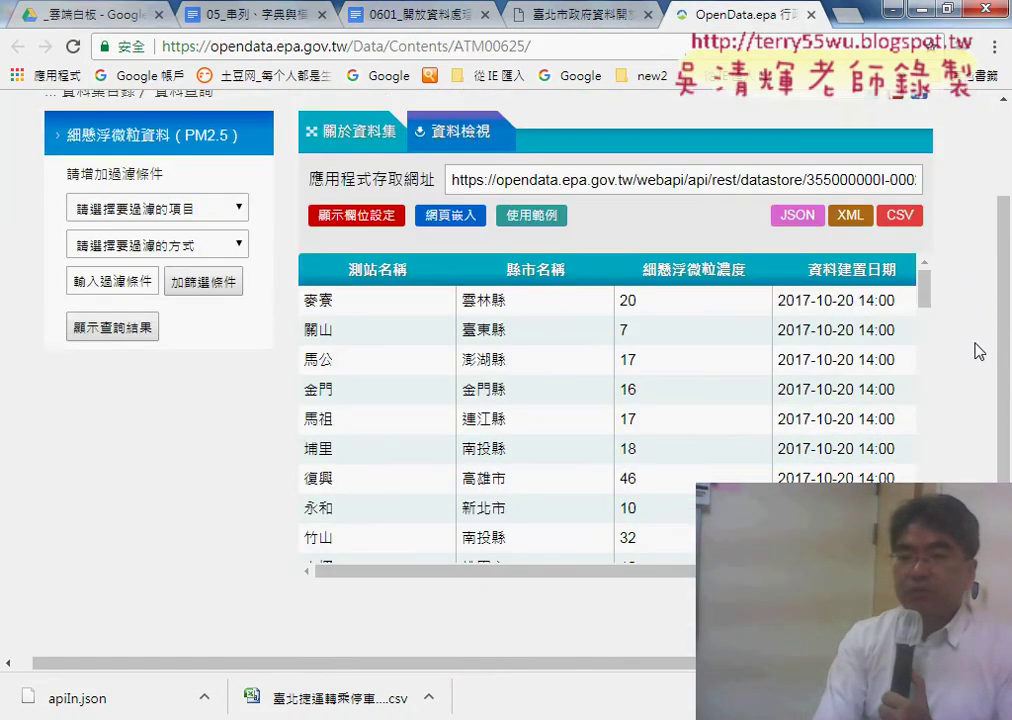
pyautogui.scroll(-1, 965, 348)
pyautogui.scroll(-1, 924, 279)
pyautogui.scroll(1, 924, 279)
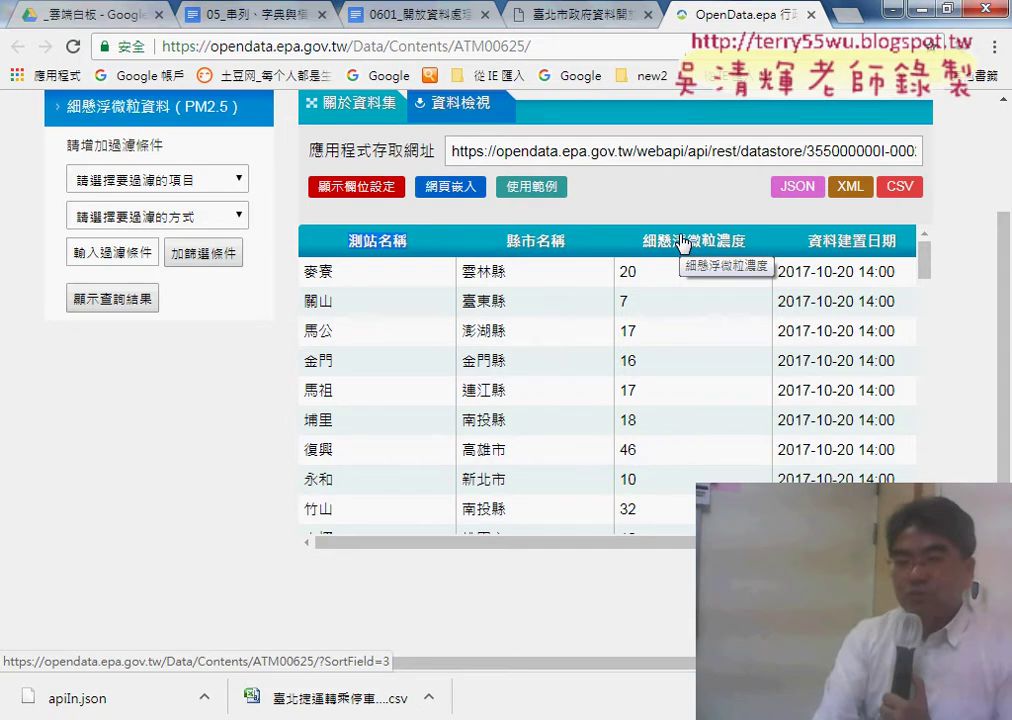
pyautogui.doubleClick(636, 481)
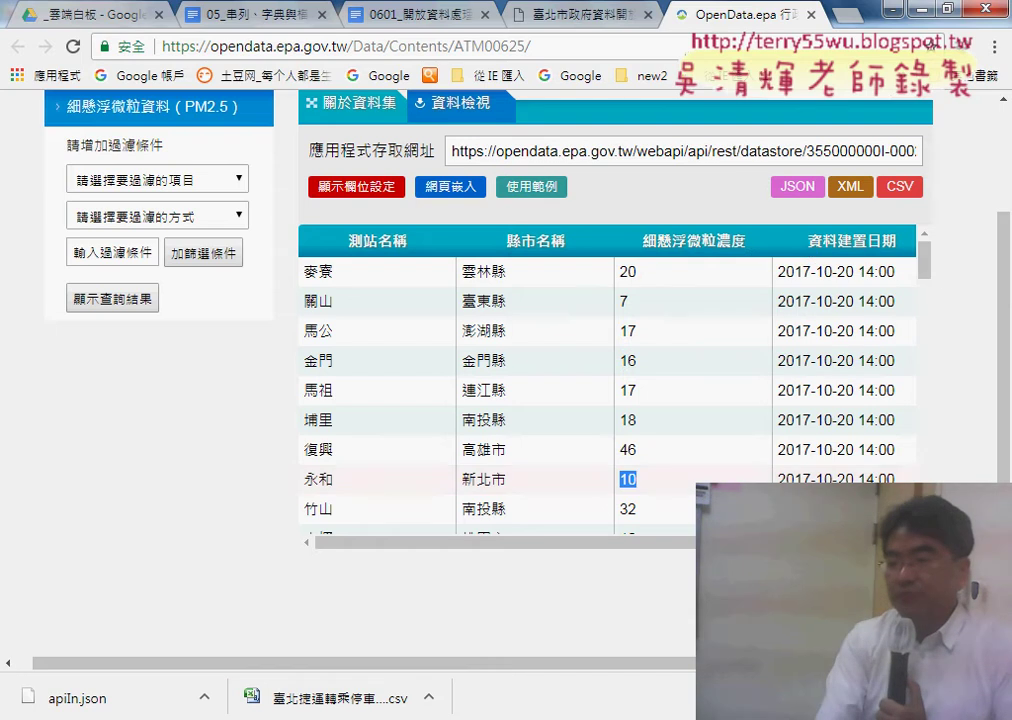
pyautogui.scroll(-1, 924, 268)
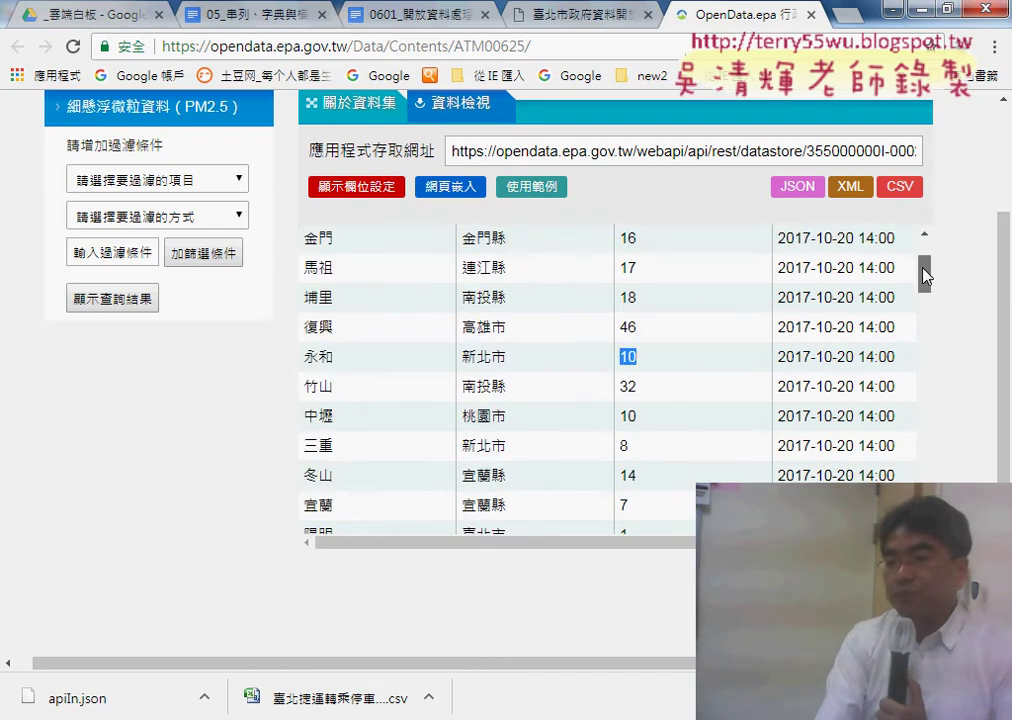
pyautogui.scroll(1, 926, 245)
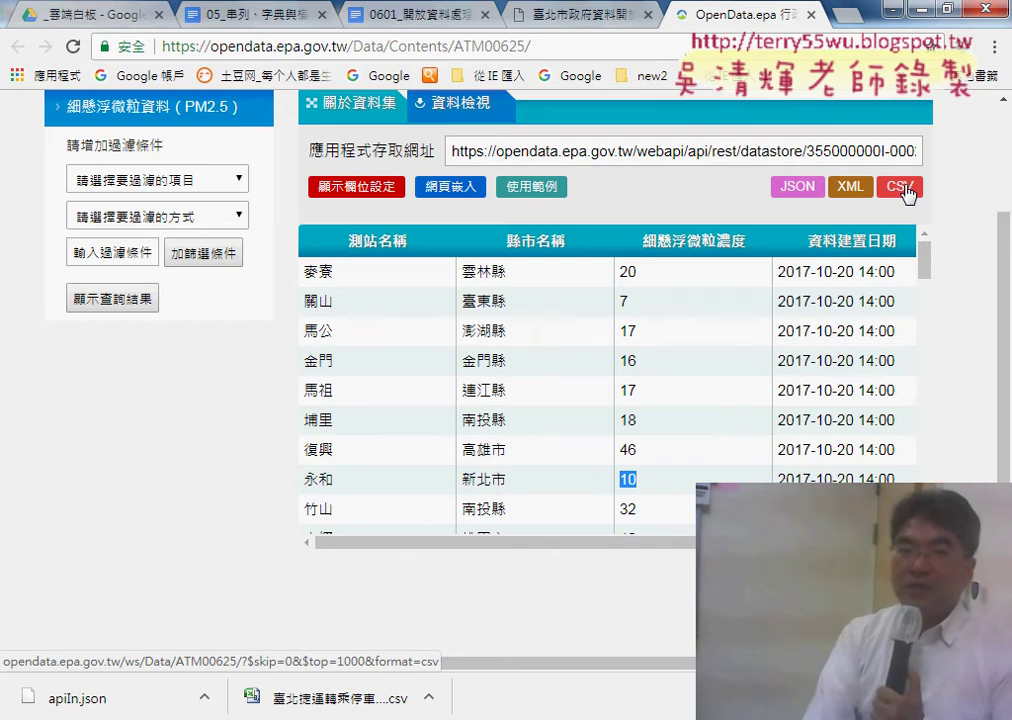
# Step: Back in the notes, inspect the PM2.5 csv download link and place the caret beside the CSV screenshot
pyautogui.click(398, 15)
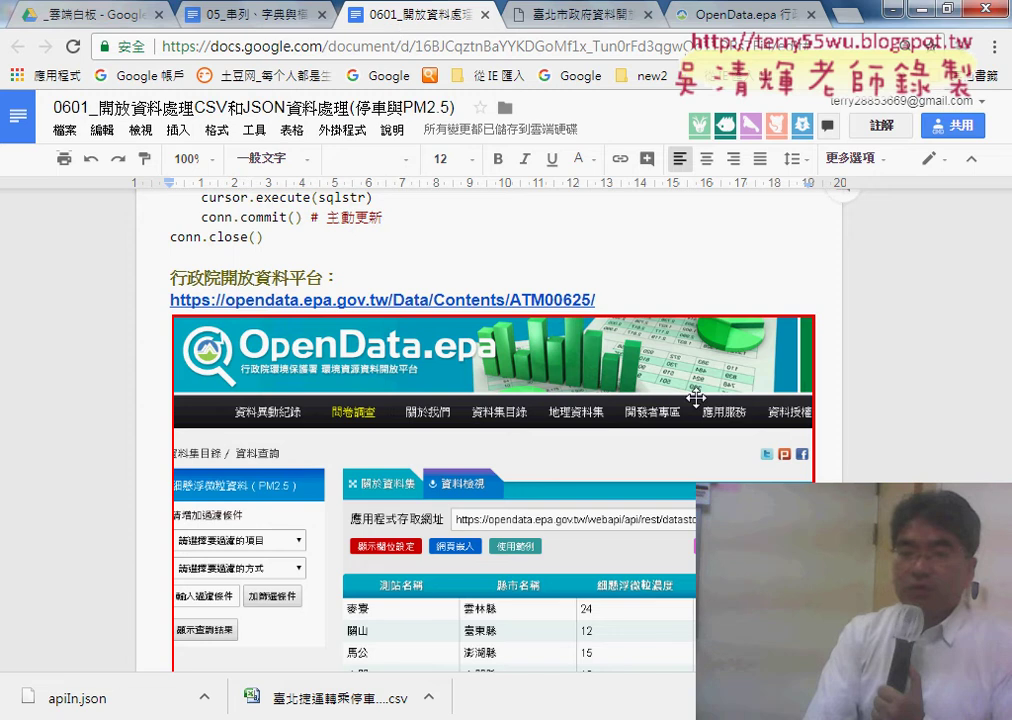
pyautogui.scroll(-3, 697, 398)
pyautogui.scroll(-3, 699, 397)
pyautogui.scroll(-1, 702, 397)
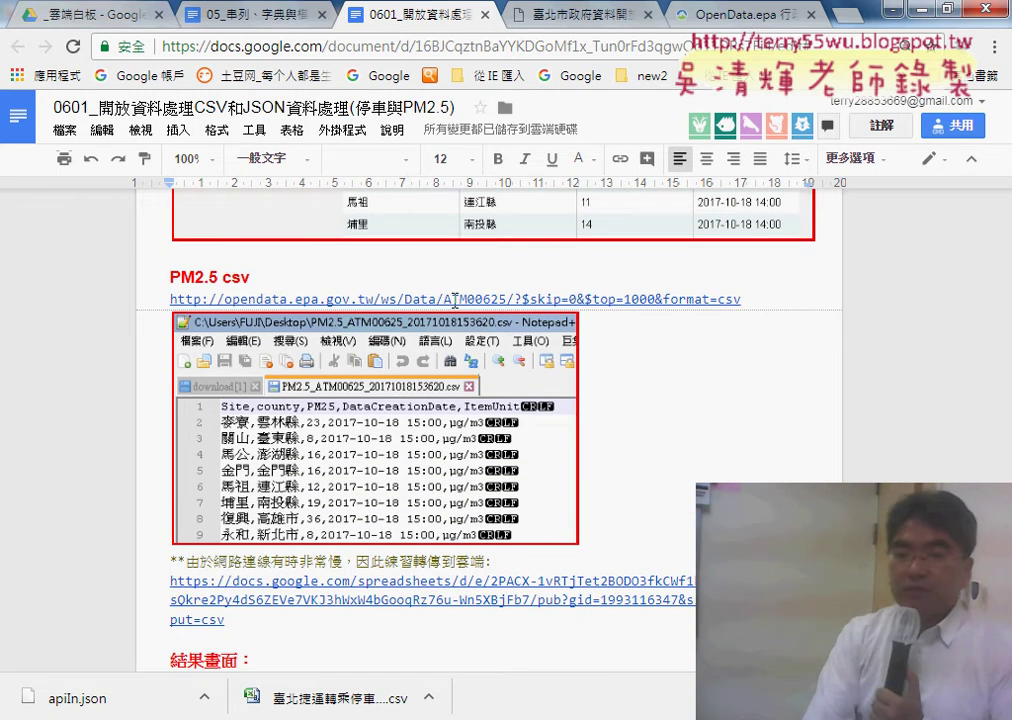
pyautogui.click(454, 300)
pyautogui.click(767, 376)
pyautogui.scroll(-1, 766, 376)
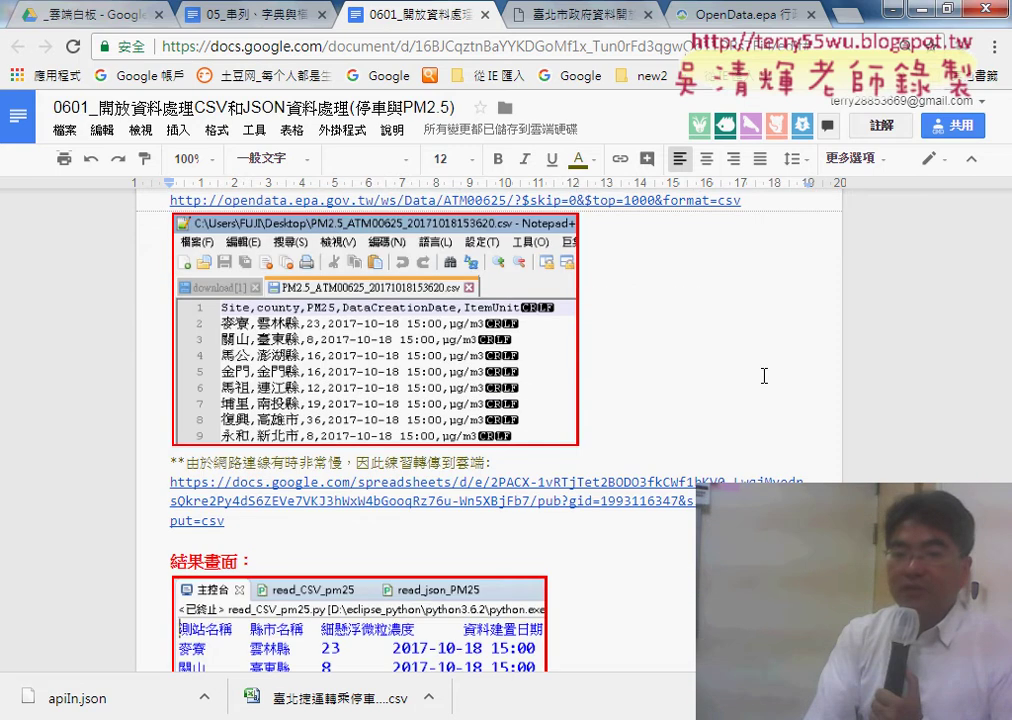
pyautogui.click(621, 436)
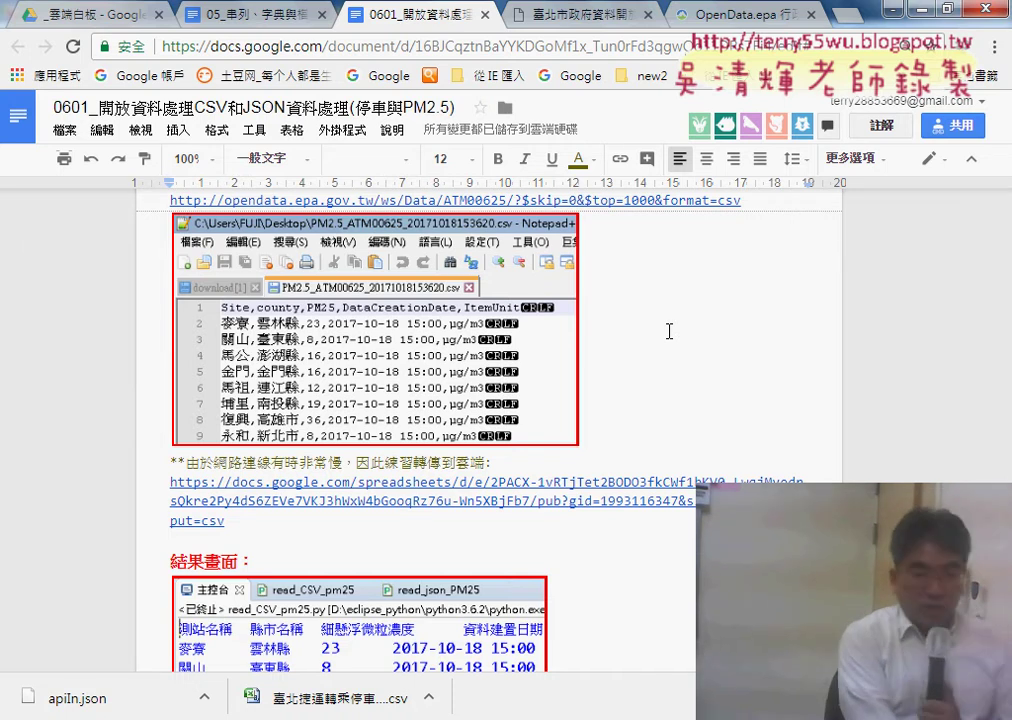
# Step: Bookmark the notes page, circle the CSV header line in red ink, then clear the markings
pyautogui.hotkey('ctrl', 'd')
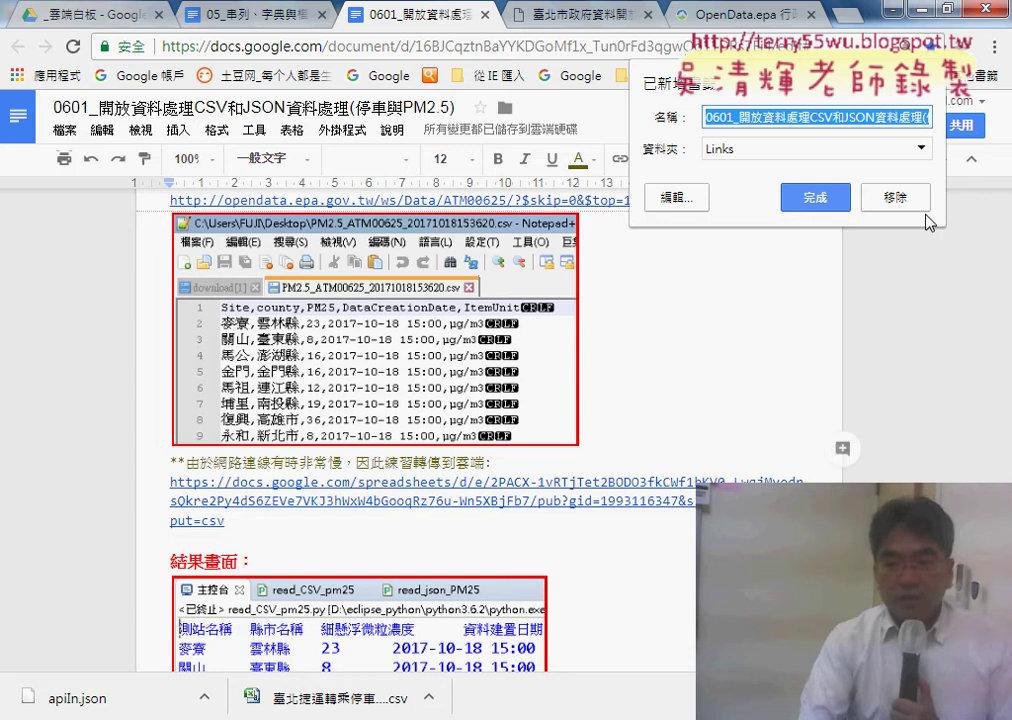
pyautogui.click(850, 268)
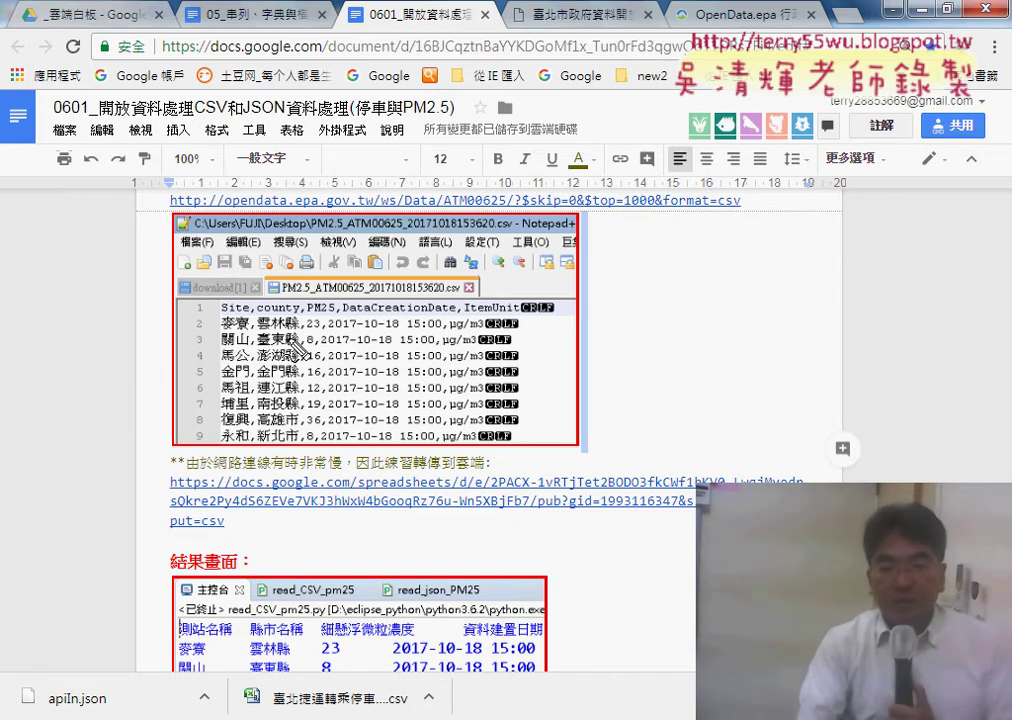
pyautogui.moveTo(205, 316); pyautogui.dragTo(520, 321)
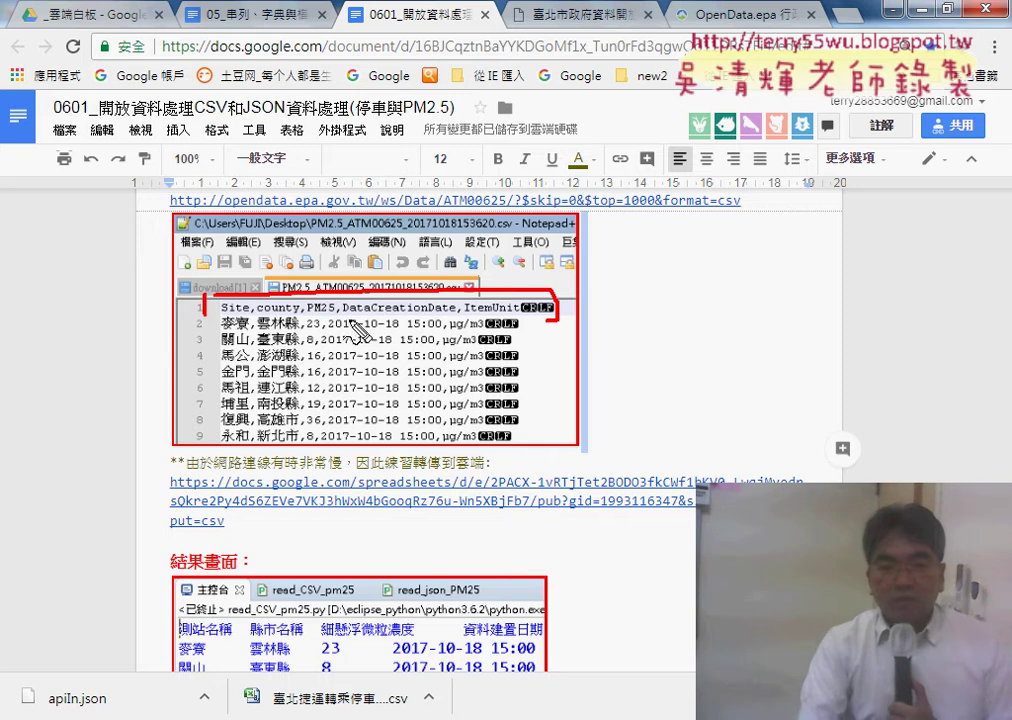
pyautogui.moveTo(207, 297); pyautogui.dragTo(553, 318)
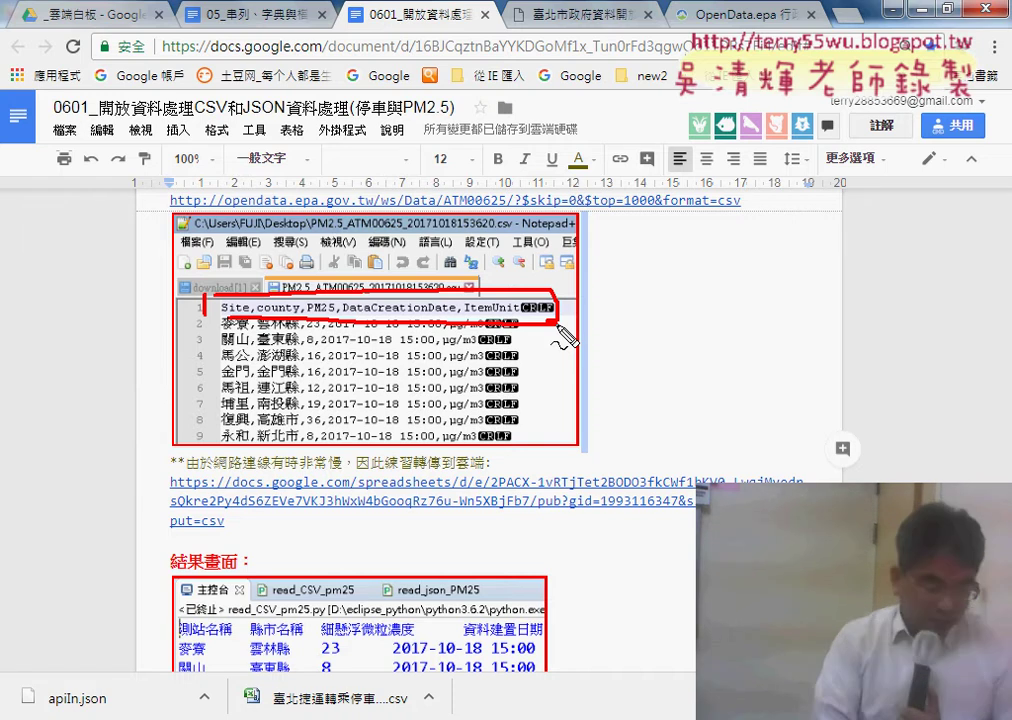
pyautogui.press('Escape')
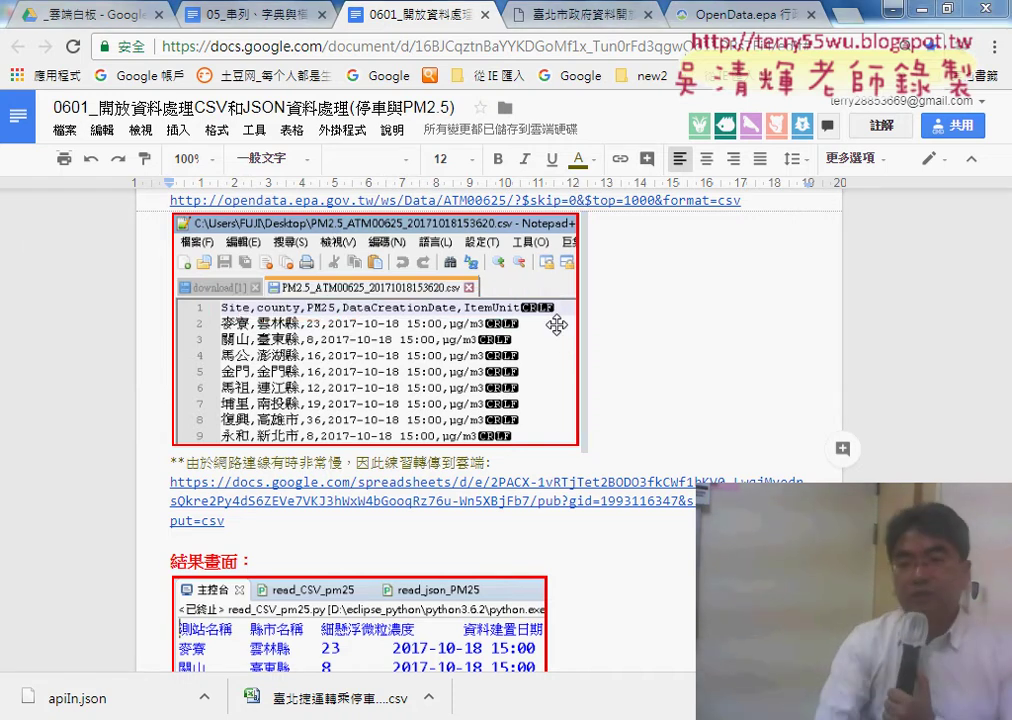
# Step: Request the PM2.5 dataset in CSV format from OpenData.epa and view the tab loading the ATM00625 CSV data
pyautogui.click(740, 18)
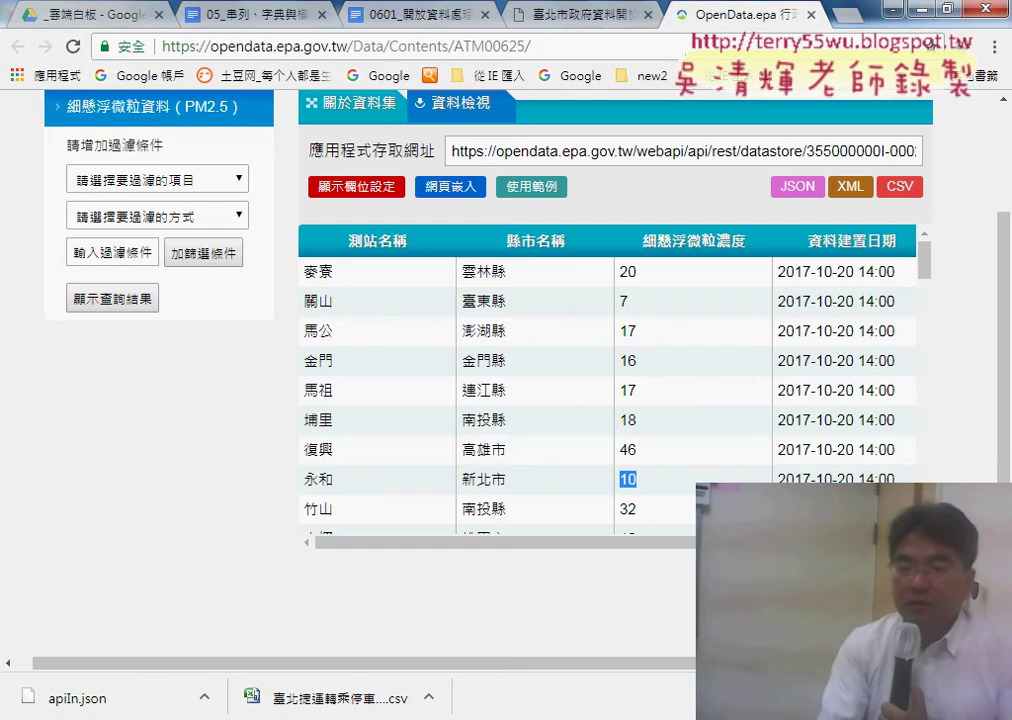
pyautogui.click(900, 190)
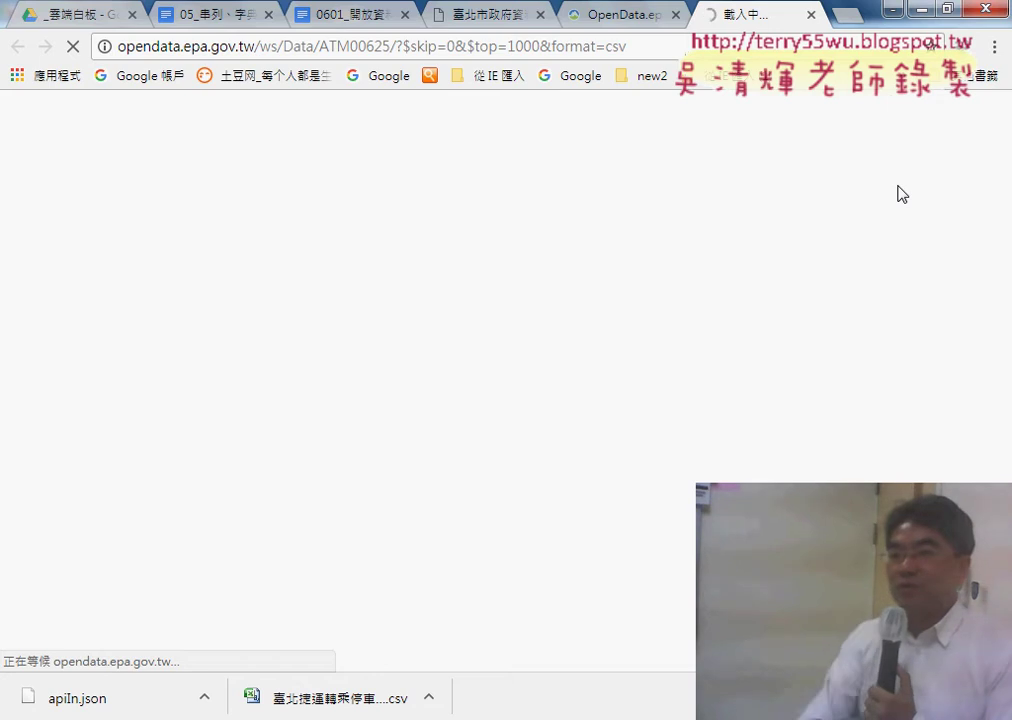
pyautogui.click(614, 21)
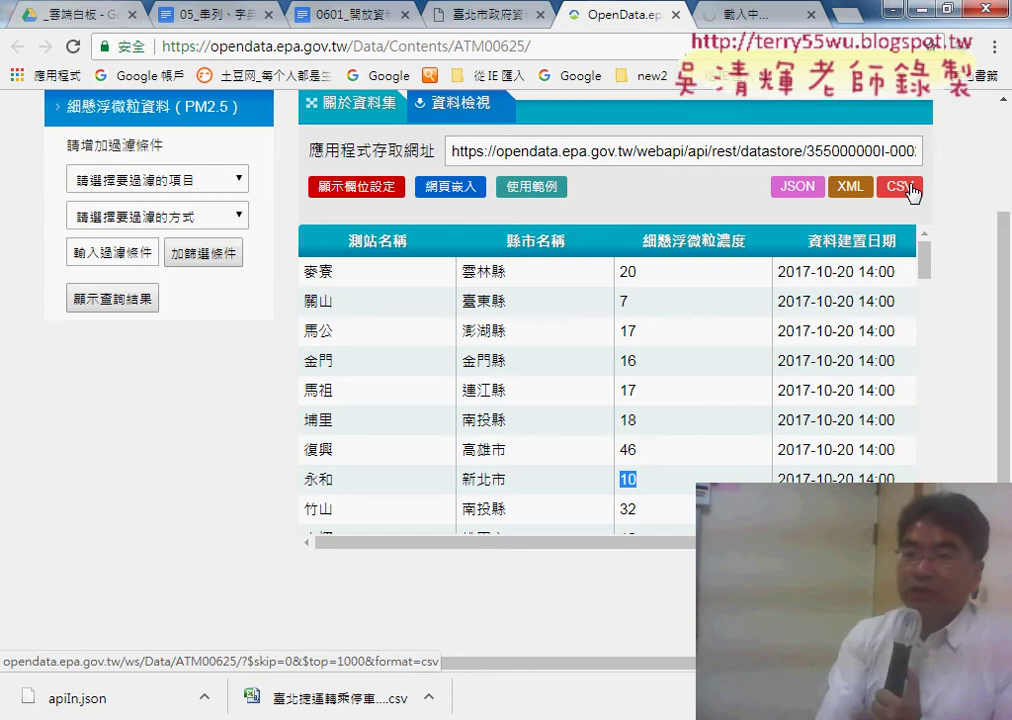
pyautogui.click(741, 14)
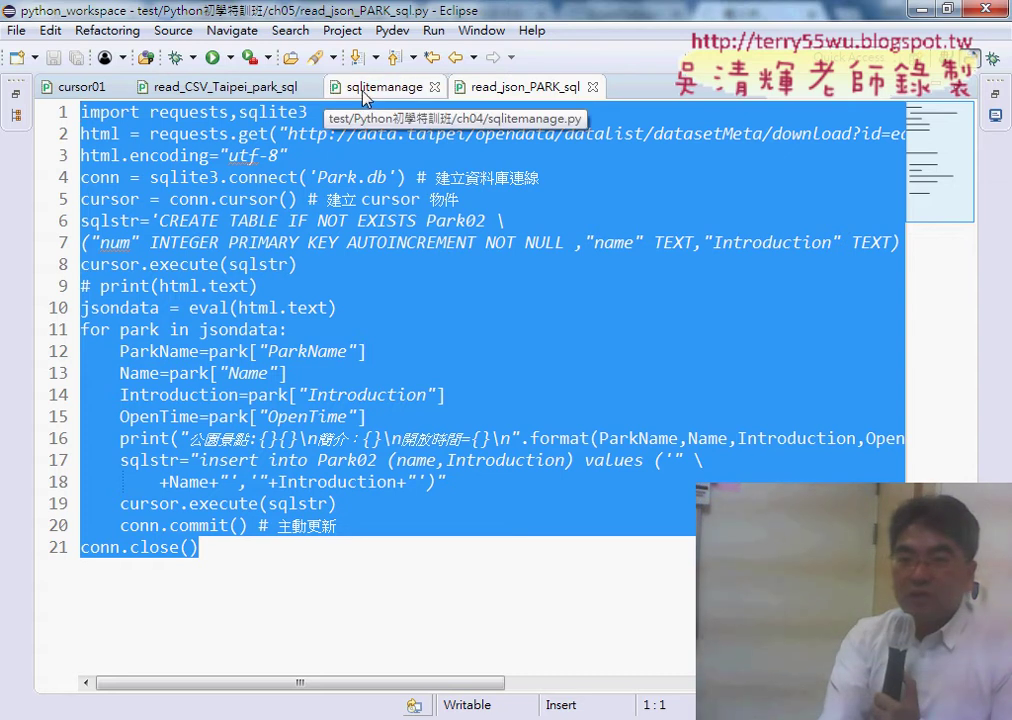
# Step: Close read_json_PARK_sql, restore the file list and console, and open read_CSV_pm25.py
pyautogui.click(593, 87)
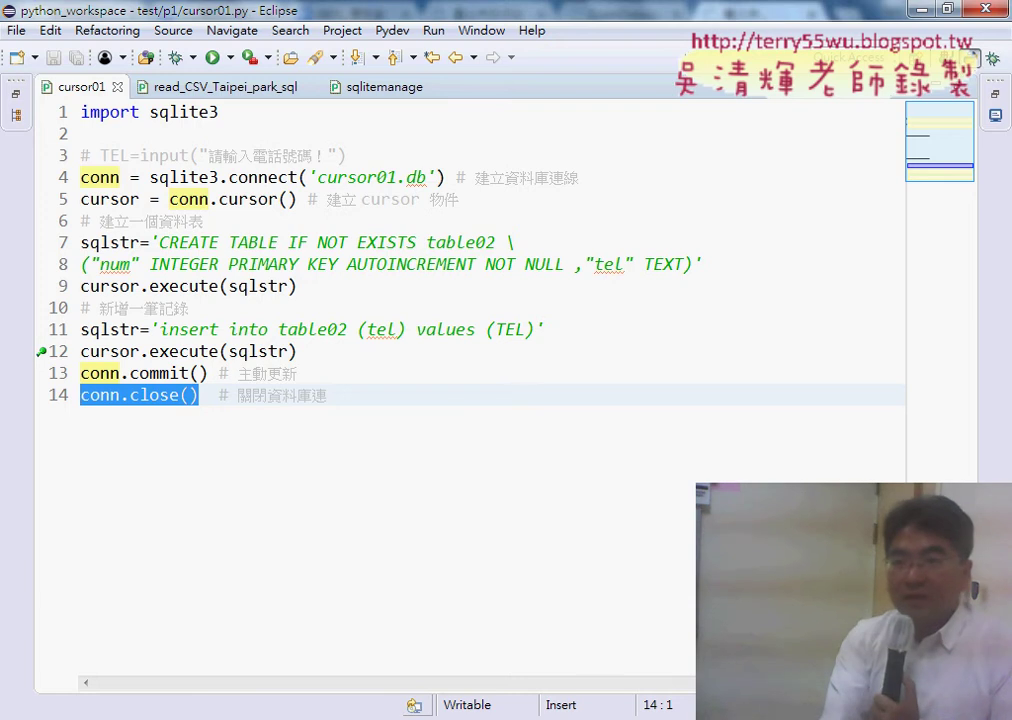
pyautogui.click(997, 97)
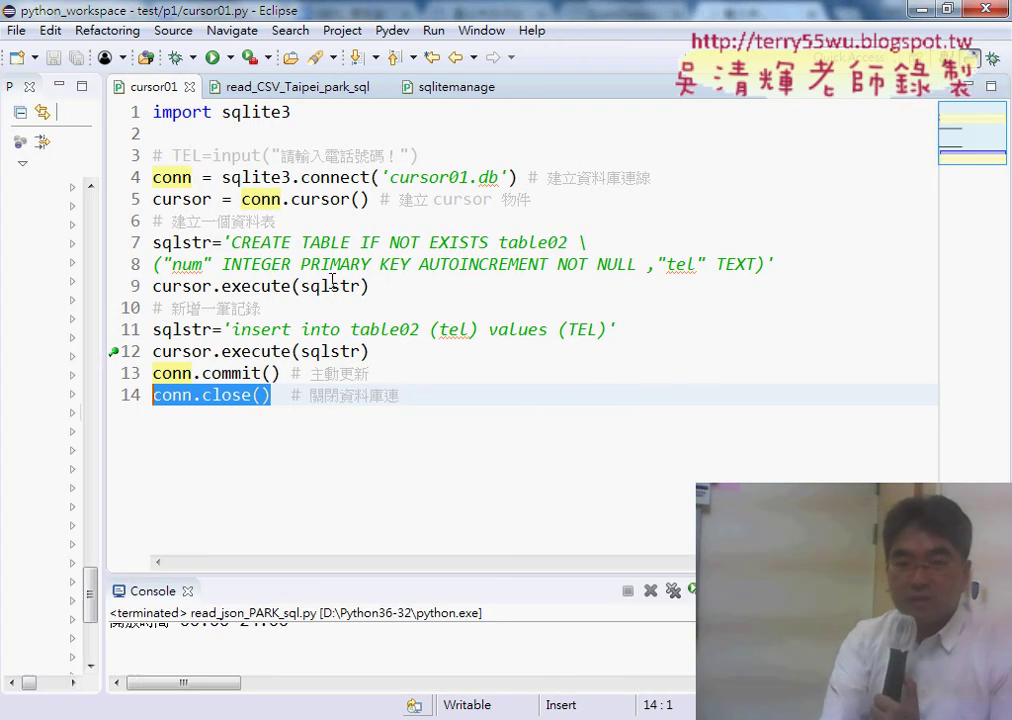
pyautogui.moveTo(103, 265); pyautogui.dragTo(260, 264)
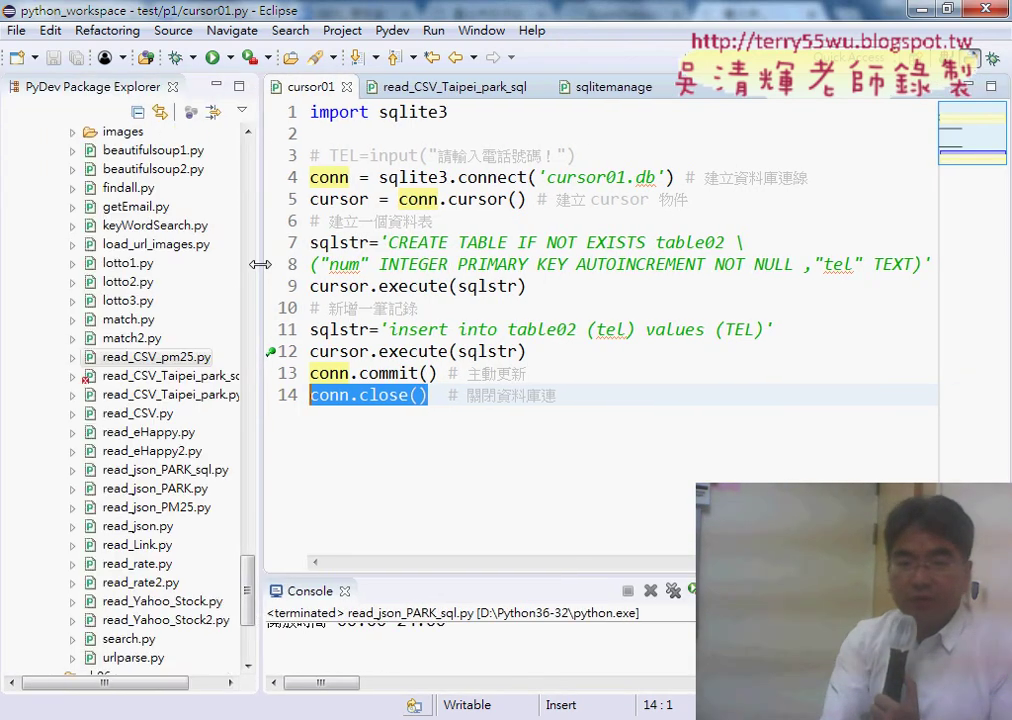
pyautogui.doubleClick(174, 362)
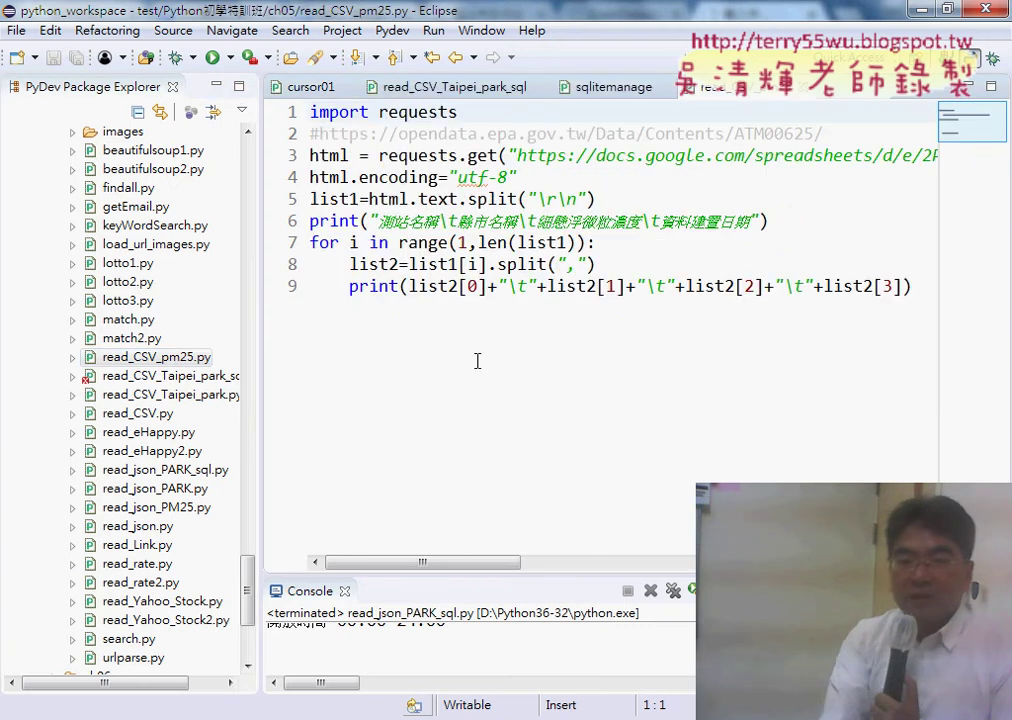
pyautogui.moveTo(268, 302); pyautogui.dragTo(114, 302)
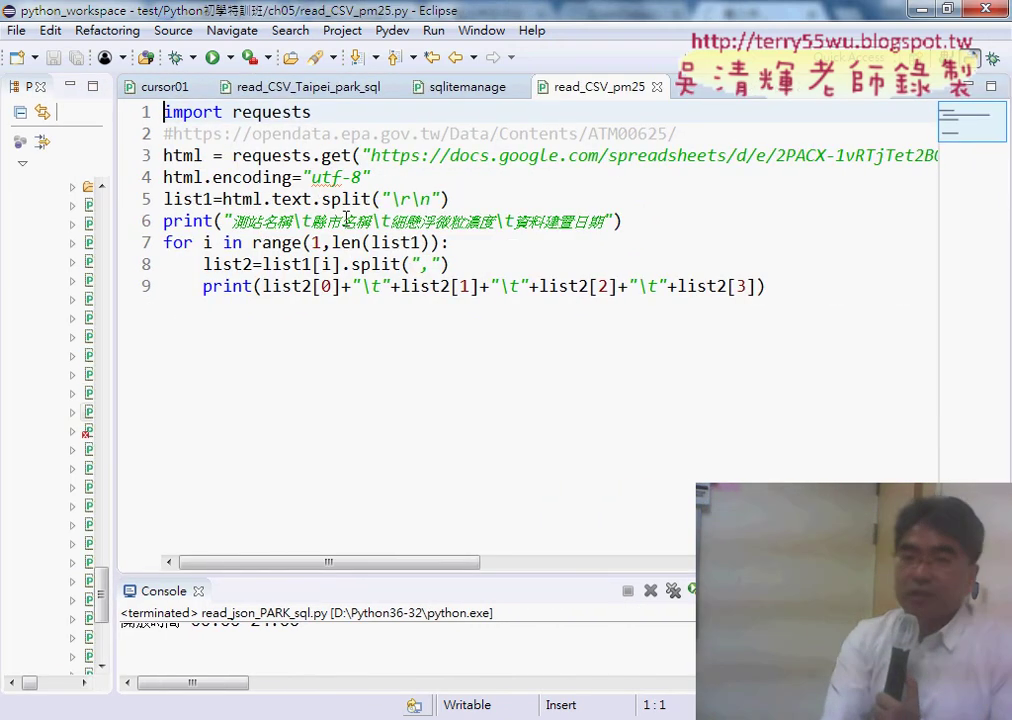
# Step: Walk through the requests import, the requests.get call, utf-8 encoding and the \r\n line split
pyautogui.moveTo(313, 115); pyautogui.dragTo(233, 112)
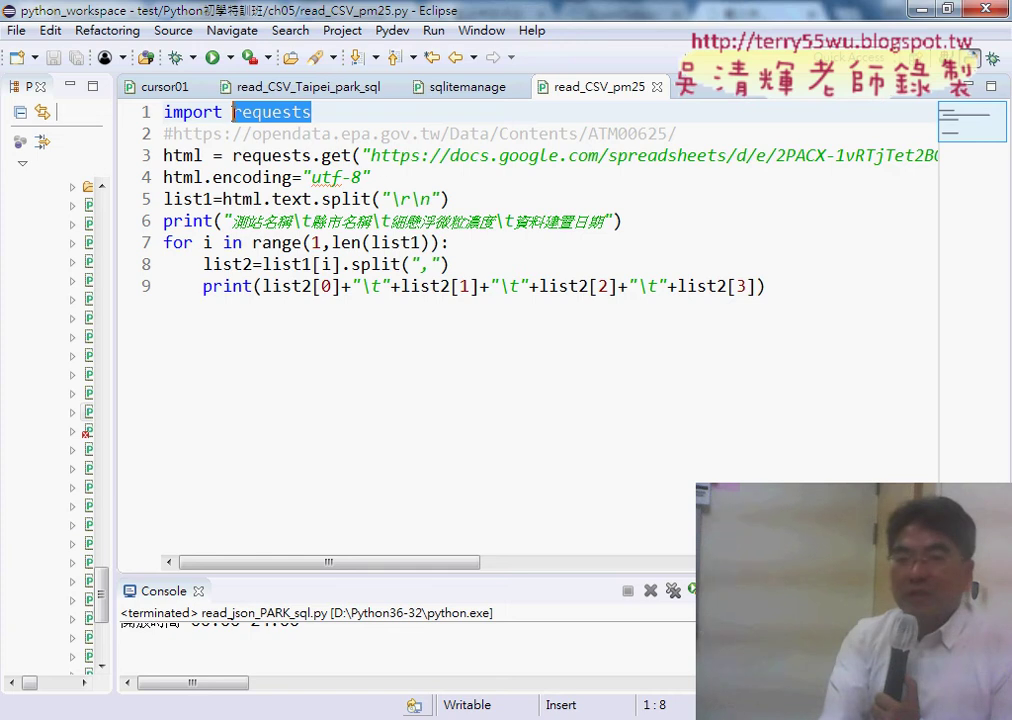
pyautogui.click(381, 157)
pyautogui.moveTo(376, 180); pyautogui.dragTo(152, 179)
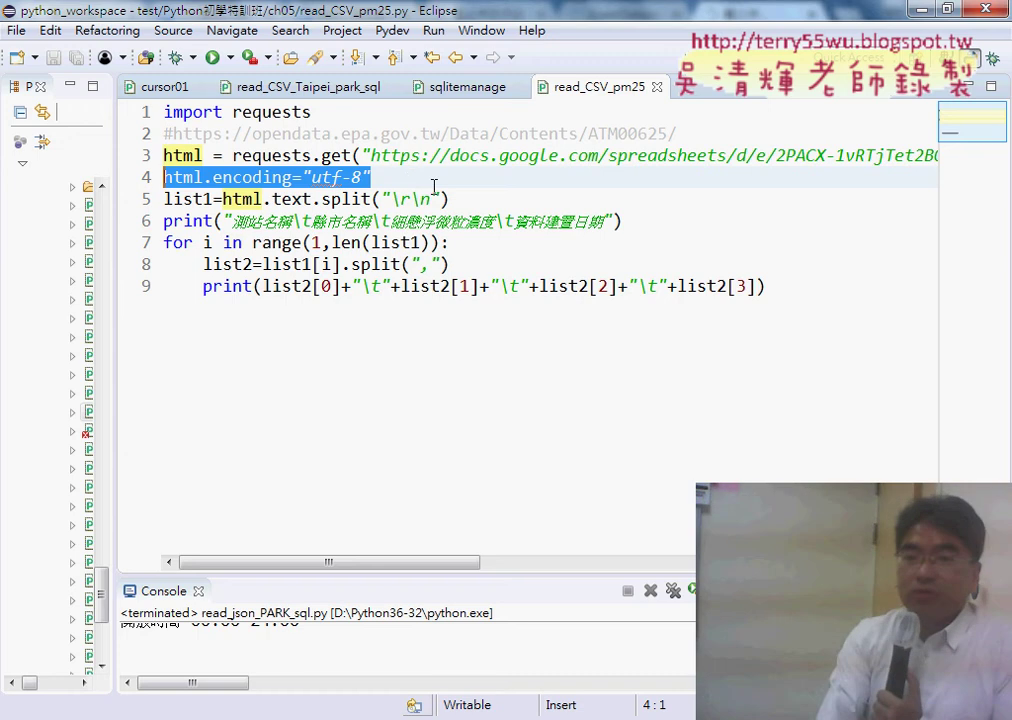
pyautogui.click(452, 199)
pyautogui.moveTo(440, 199); pyautogui.dragTo(383, 199)
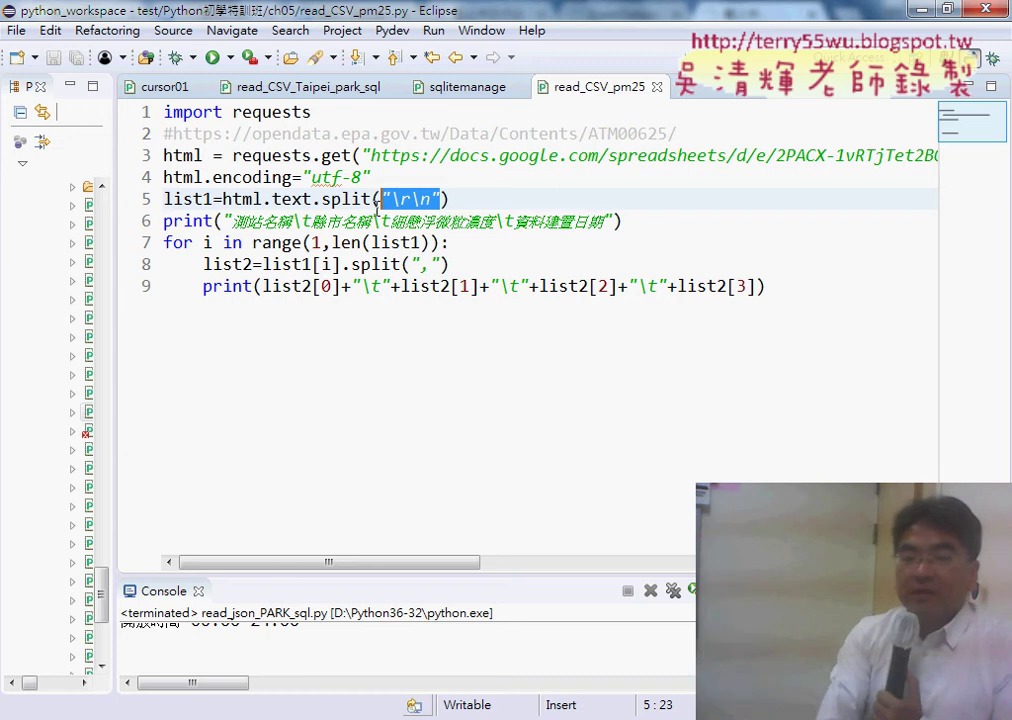
pyautogui.moveTo(222, 221); pyautogui.dragTo(611, 224)
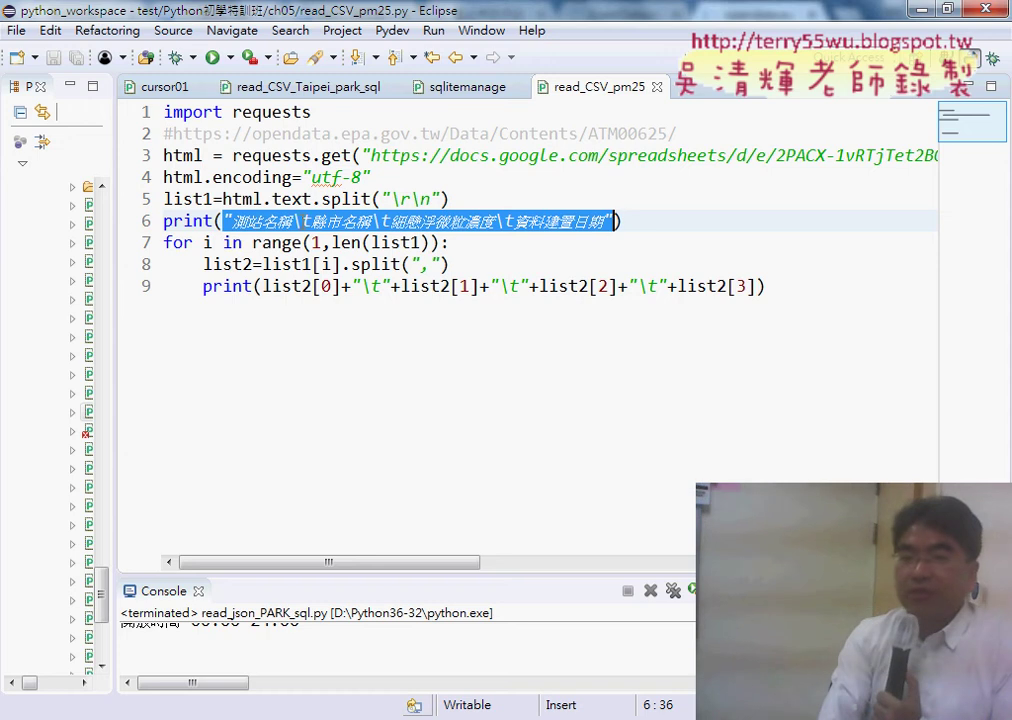
# Step: Explain the header string, the loop starting at 1 to skip it, the comma split and printed list2 fields
pyautogui.click(319, 243)
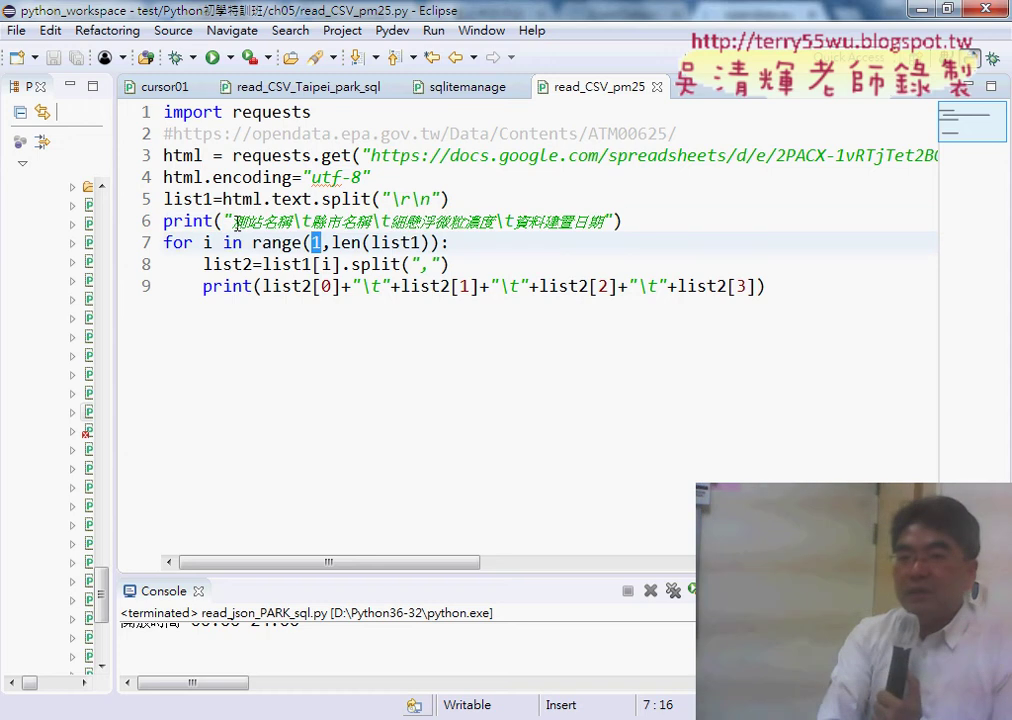
pyautogui.moveTo(224, 221); pyautogui.dragTo(293, 221)
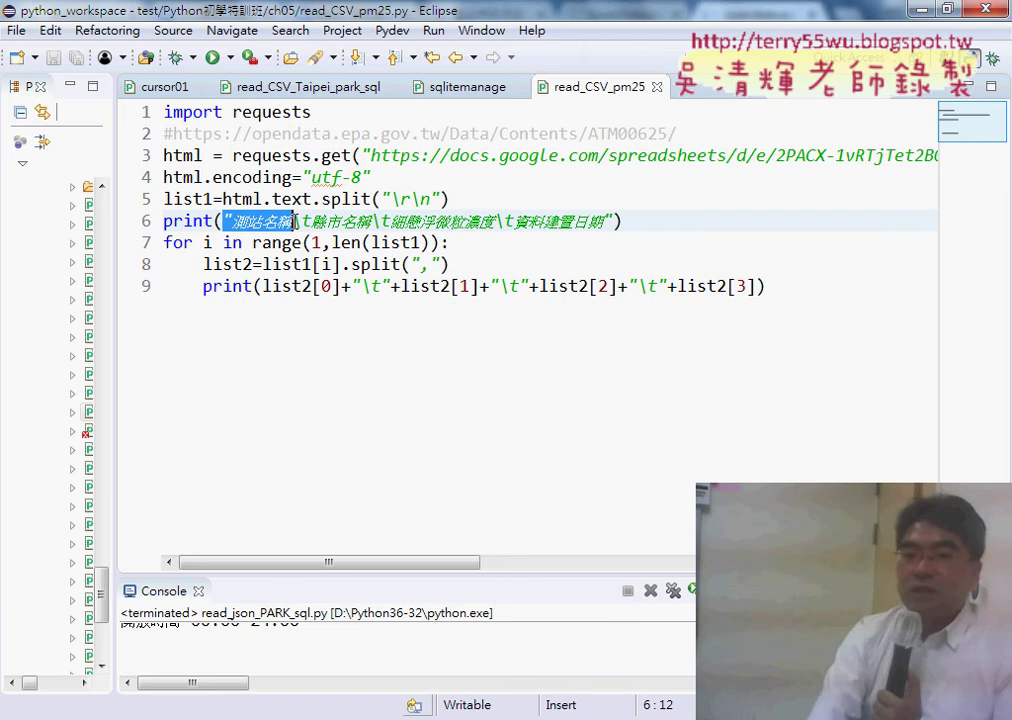
pyautogui.doubleClick(316, 243)
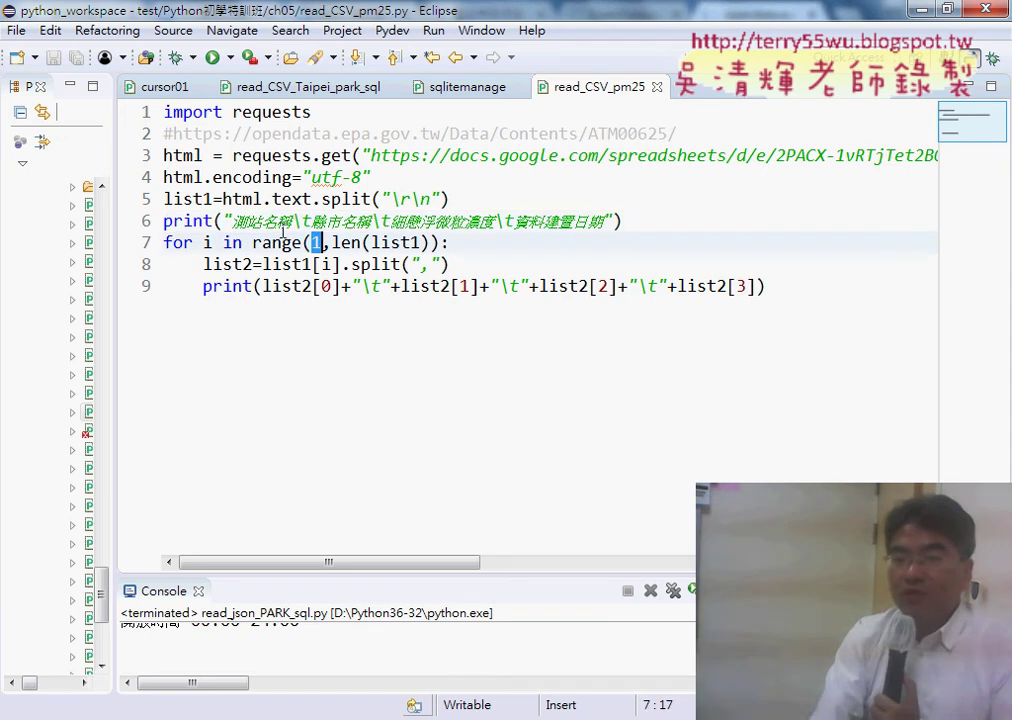
pyautogui.moveTo(224, 221); pyautogui.dragTo(616, 221)
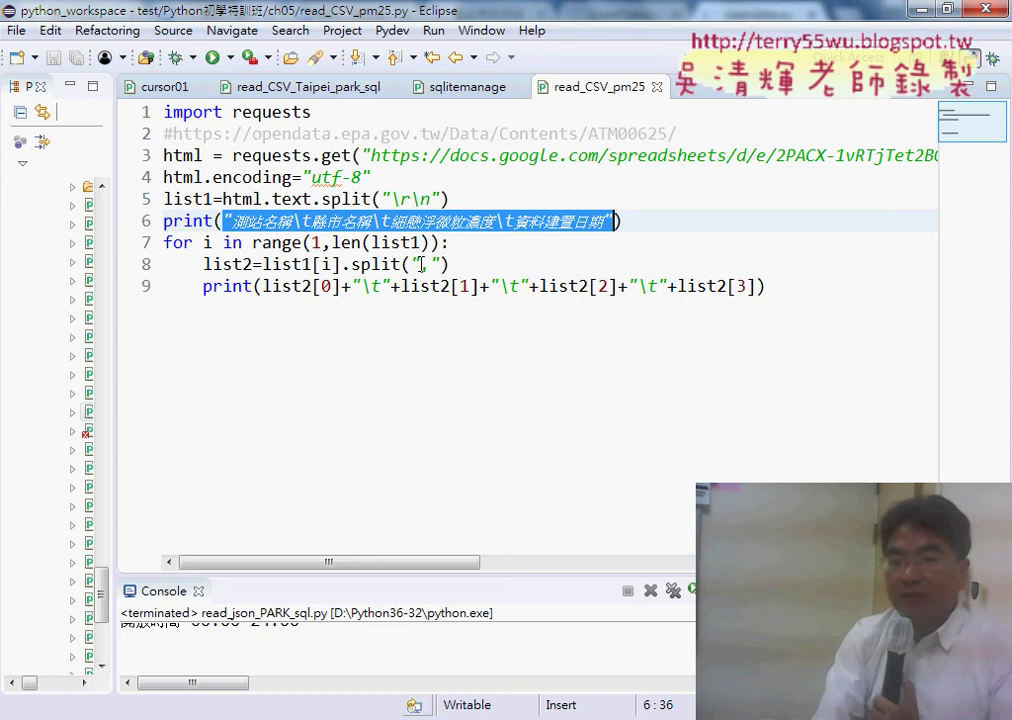
pyautogui.moveTo(440, 264); pyautogui.dragTo(411, 264)
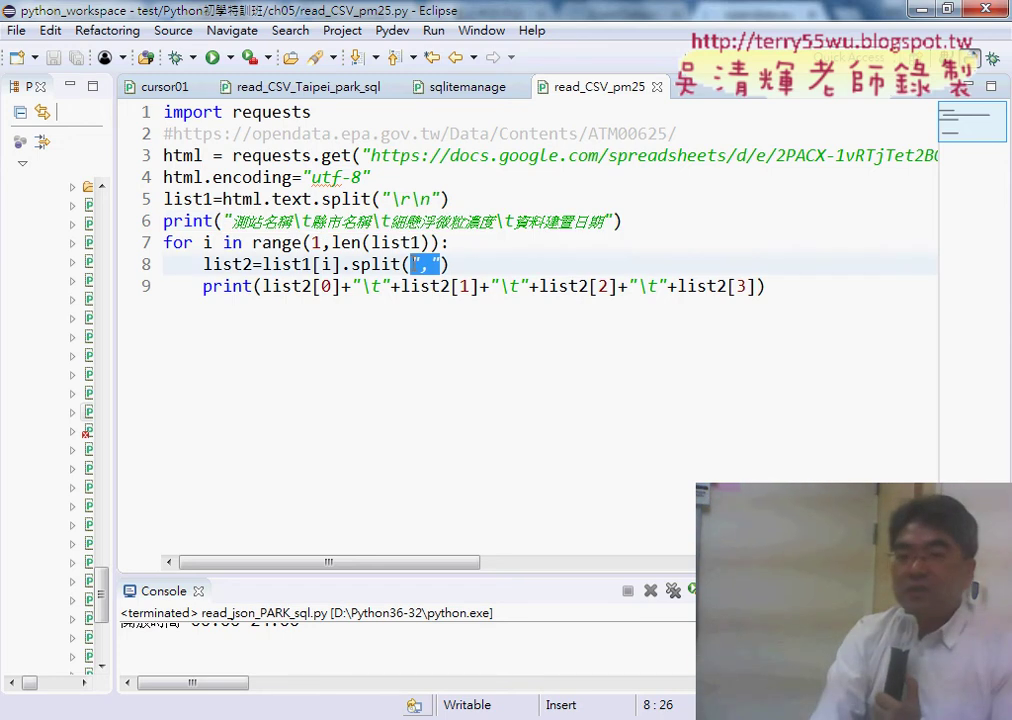
pyautogui.click(294, 288)
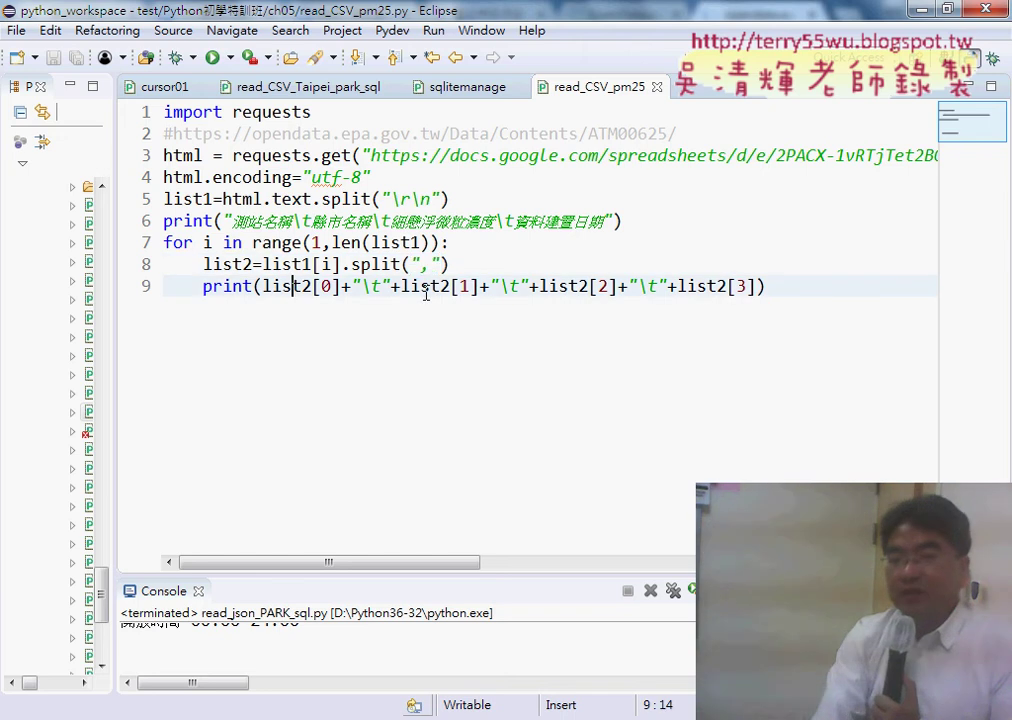
pyautogui.click(539, 288)
pyautogui.click(707, 288)
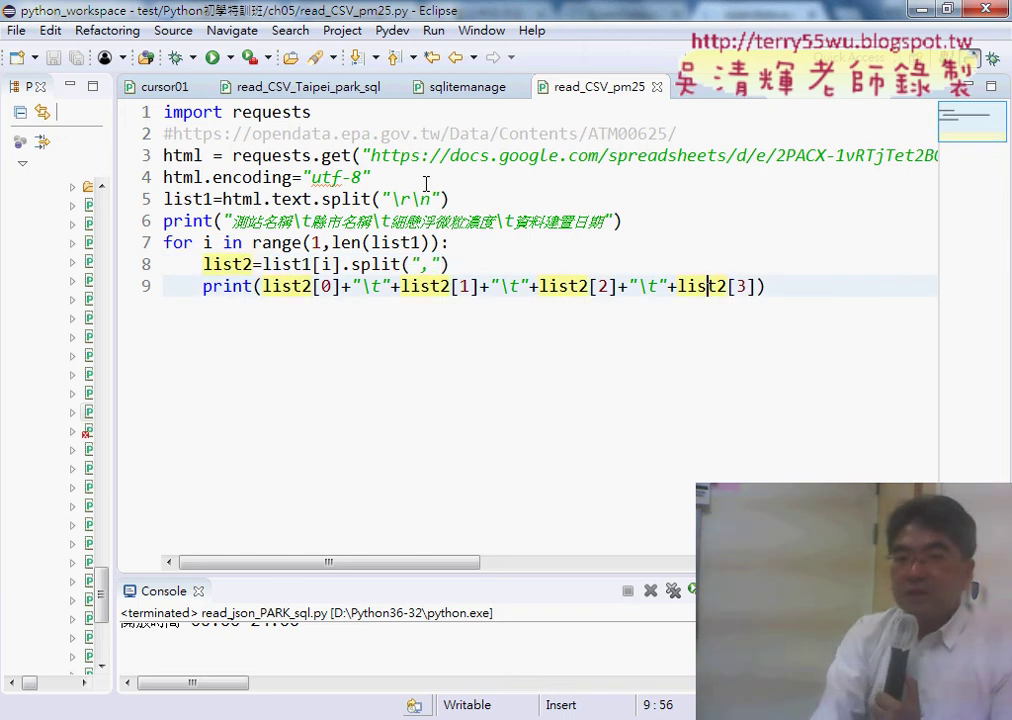
# Step: Run read_CSV_pm25.py, enlarge the console to view the output rows, and select the URL on line 3
pyautogui.click(212, 58)
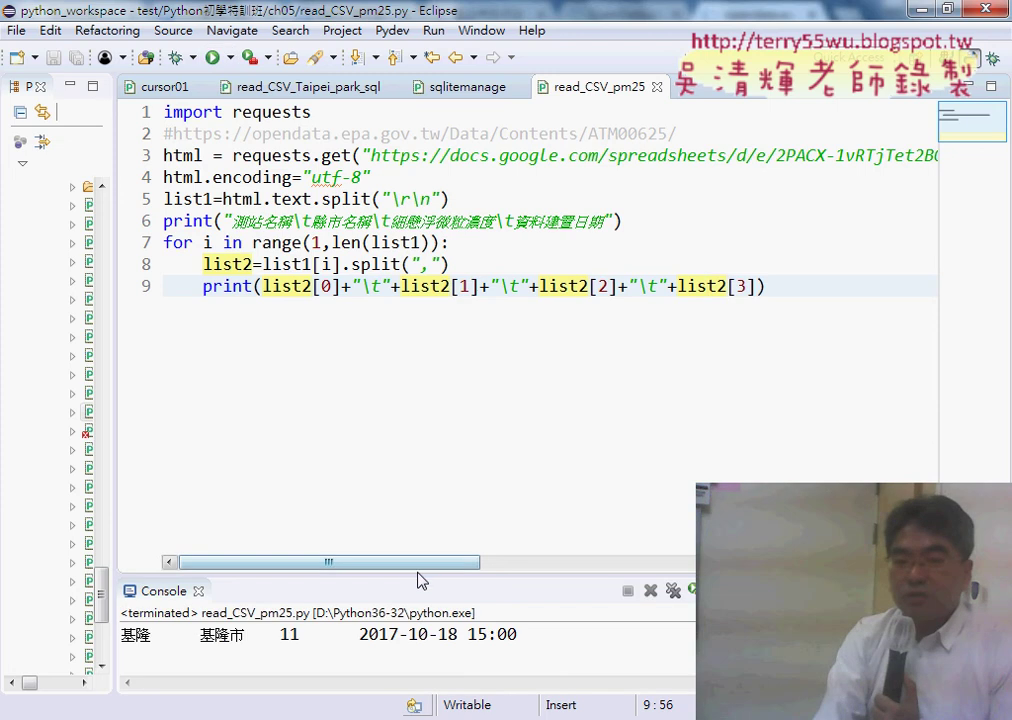
pyautogui.moveTo(418, 580)
pyautogui.mouseDown()
pyautogui.moveTo(445, 259)
pyautogui.moveTo(438, 443)
pyautogui.moveTo(451, 443)
pyautogui.mouseUp()
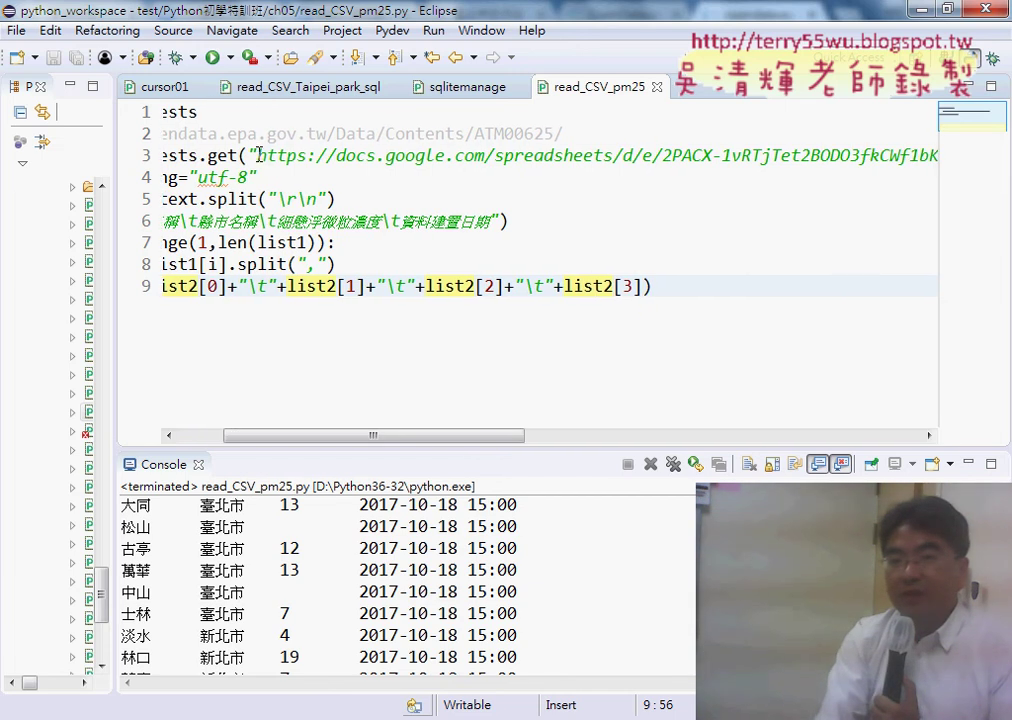
pyautogui.moveTo(257, 155)
pyautogui.mouseDown()
pyautogui.moveTo(940, 157)
pyautogui.moveTo(902, 157)
pyautogui.mouseUp()
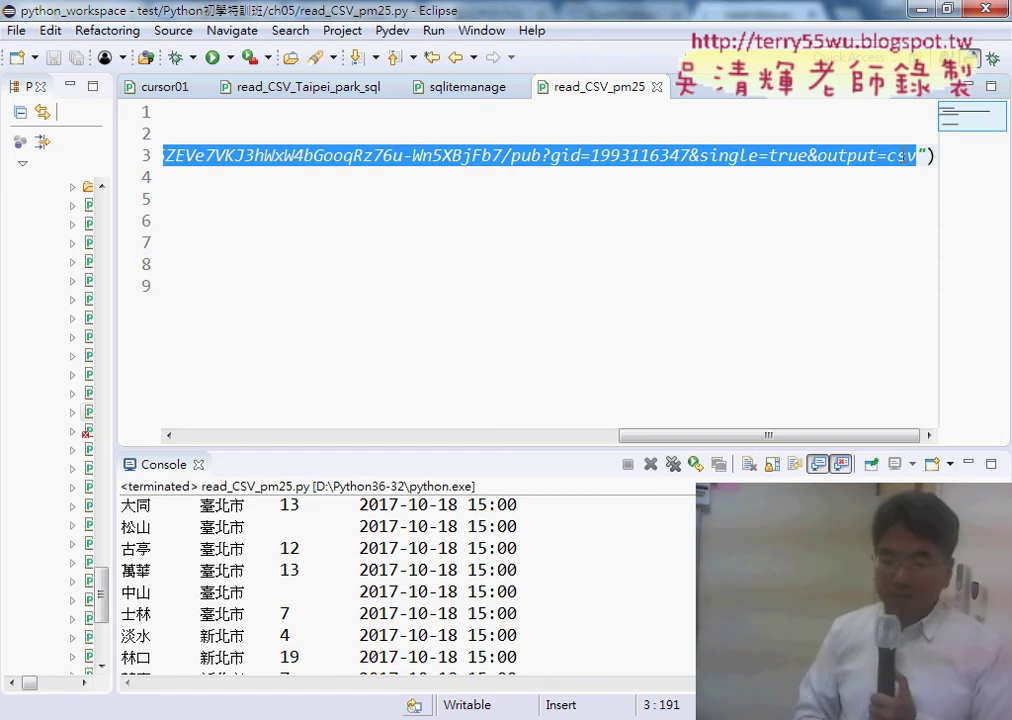
# Step: Clear the old URL from get() and copy the EPA CSV data address from the browser
pyautogui.press('BackSpace')
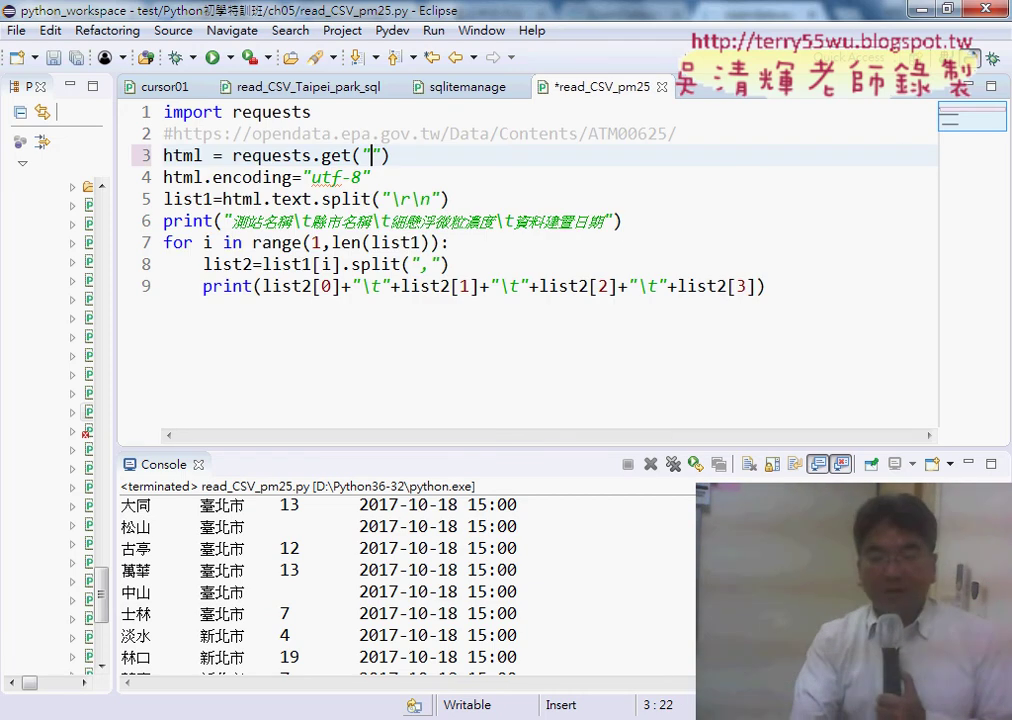
pyautogui.click(445, 615)
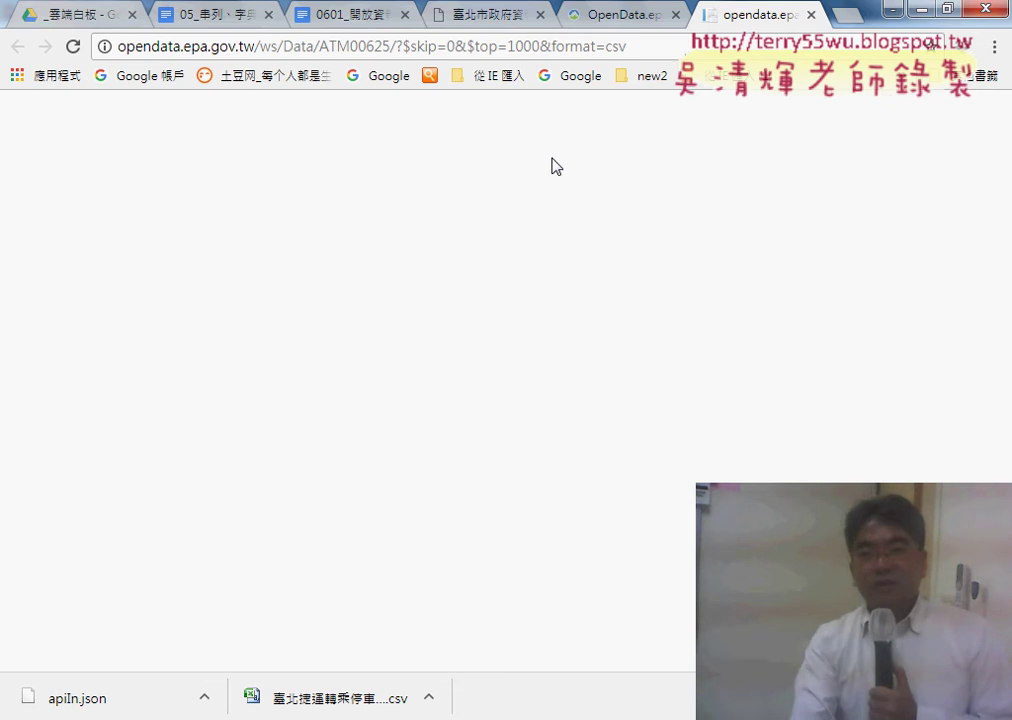
pyautogui.click(560, 48)
pyautogui.rightClick(500, 52)
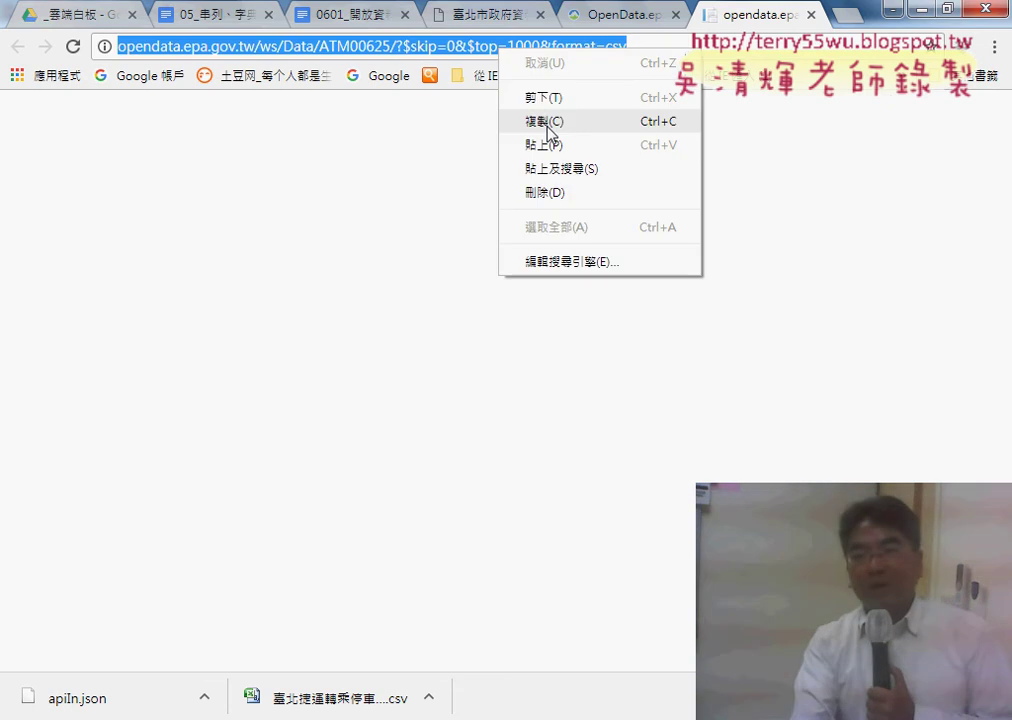
pyautogui.click(547, 121)
pyautogui.hotkey('alt', 'Tab')
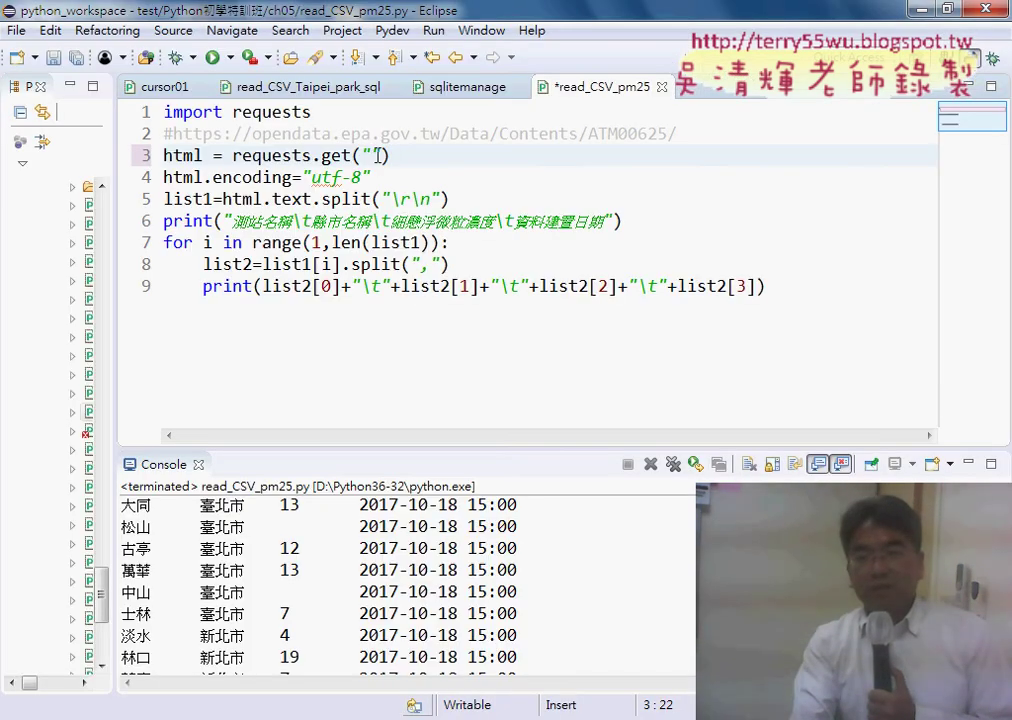
# Step: Paste the EPA ATM00625 CSV URL into get(), then save and run the script
pyautogui.rightClick(377, 155)
pyautogui.click(428, 279)
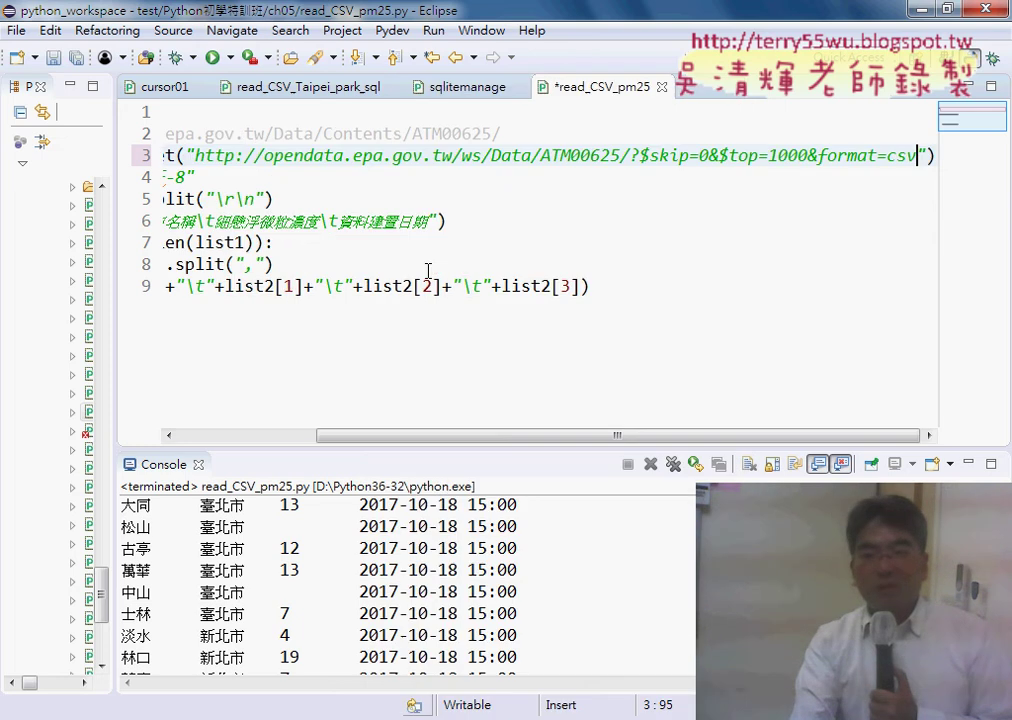
pyautogui.click(212, 57)
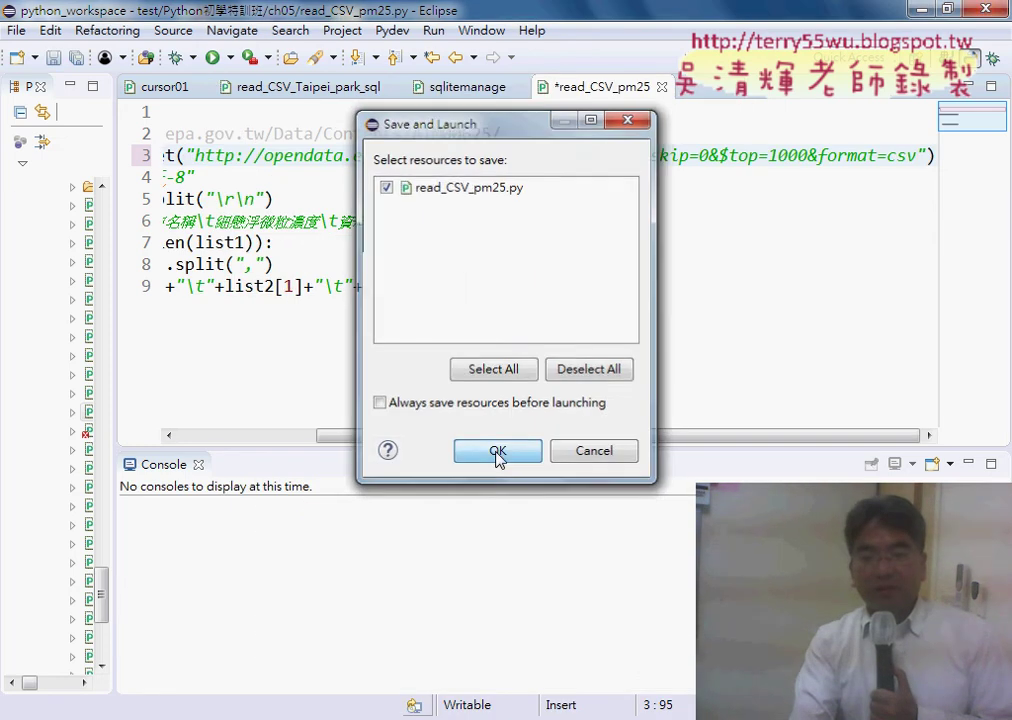
pyautogui.click(498, 452)
pyautogui.moveTo(498, 446); pyautogui.dragTo(508, 327)
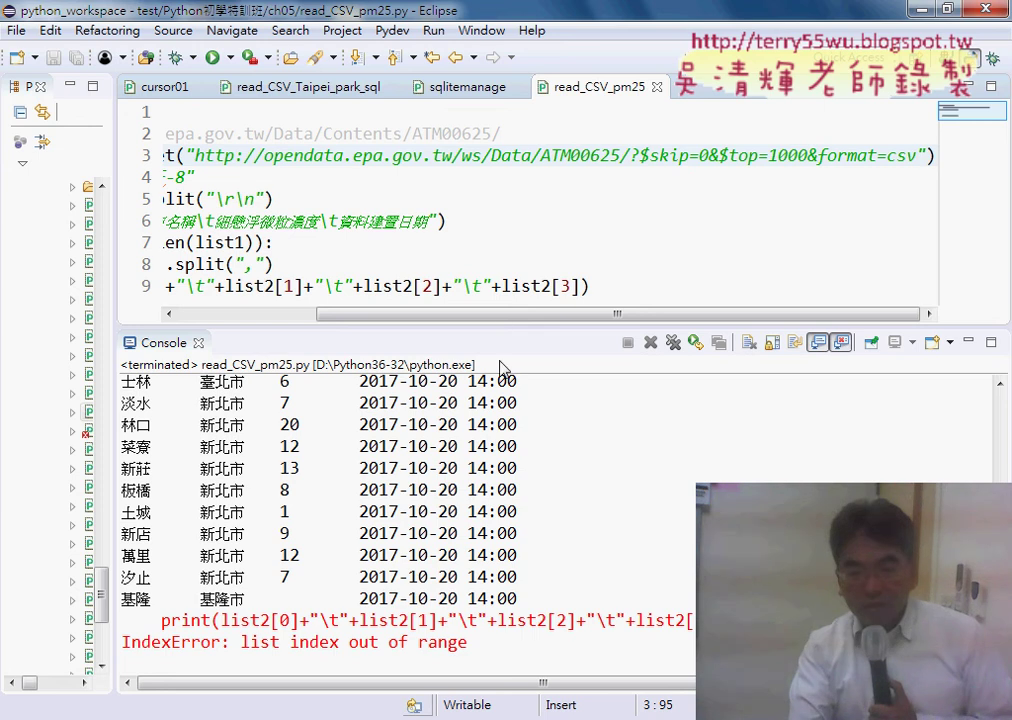
pyautogui.moveTo(505, 327); pyautogui.dragTo(509, 307)
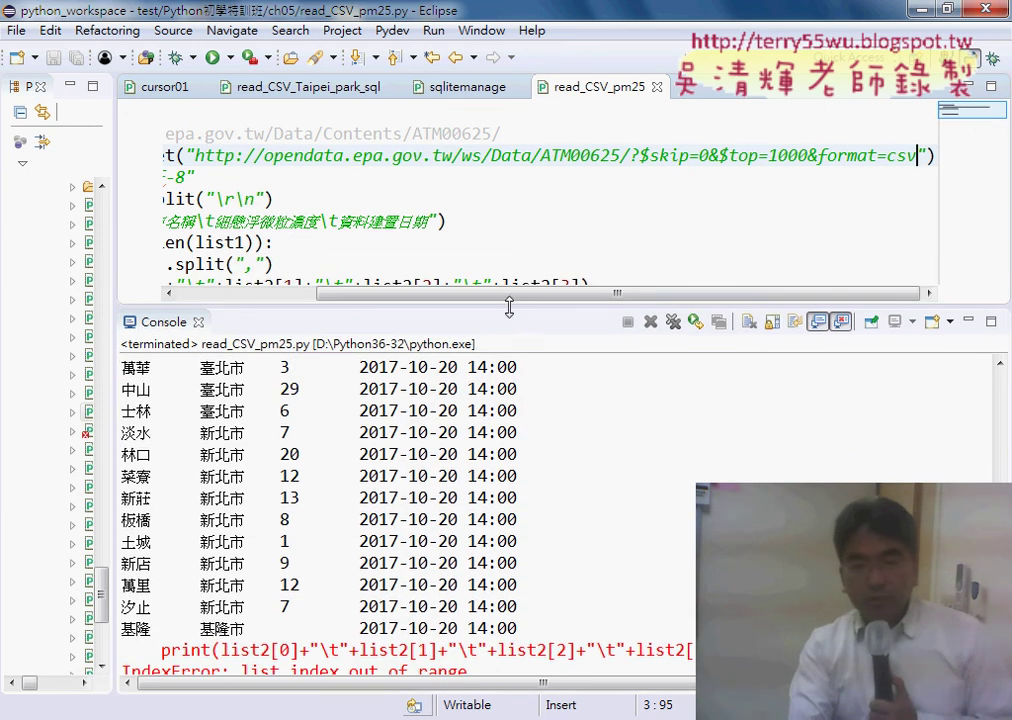
pyautogui.click(212, 57)
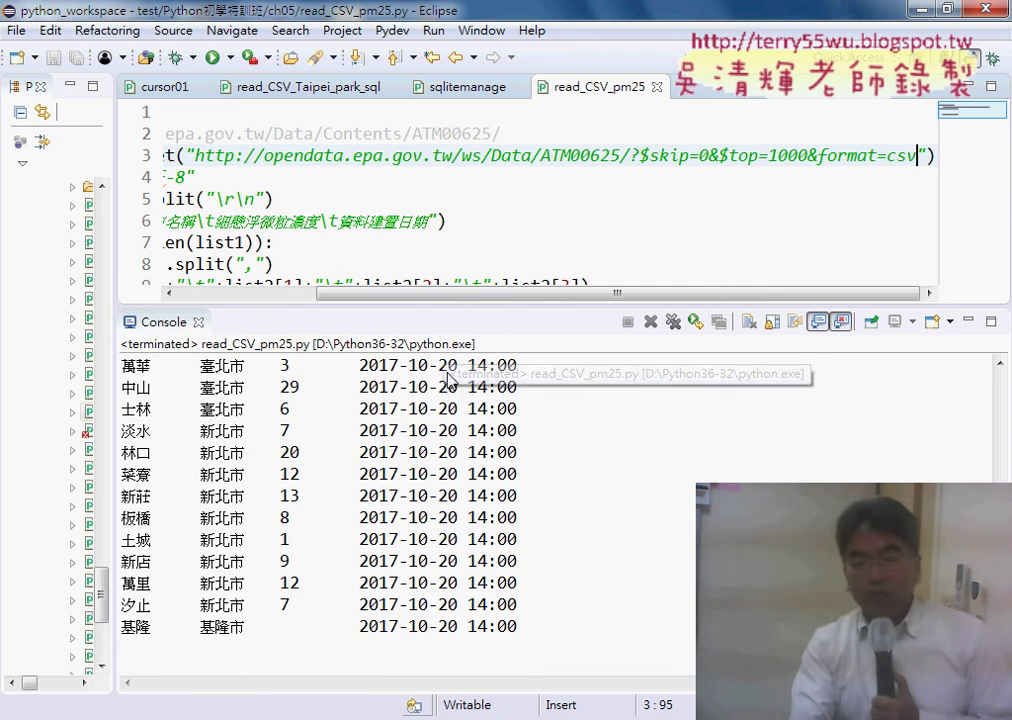
pyautogui.scroll(5, 400, 507)
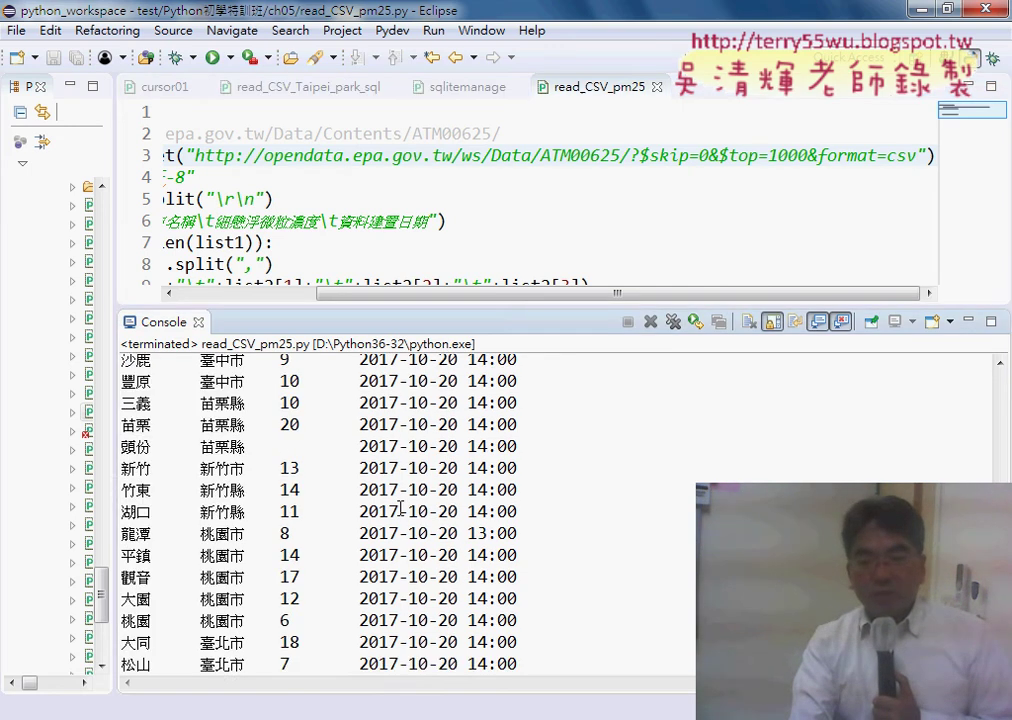
pyautogui.scroll(-5, 400, 507)
pyautogui.scroll(-2, 400, 507)
pyautogui.scroll(20, 400, 505)
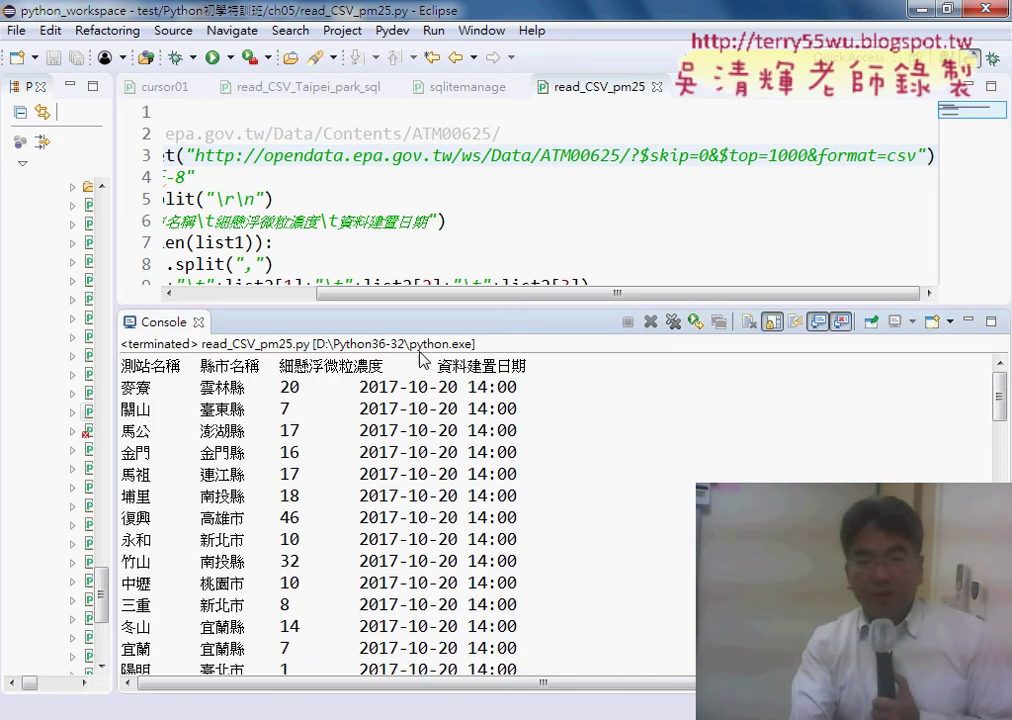
pyautogui.moveTo(429, 305)
pyautogui.mouseDown()
pyautogui.moveTo(420, 495)
pyautogui.moveTo(323, 492)
pyautogui.mouseUp()
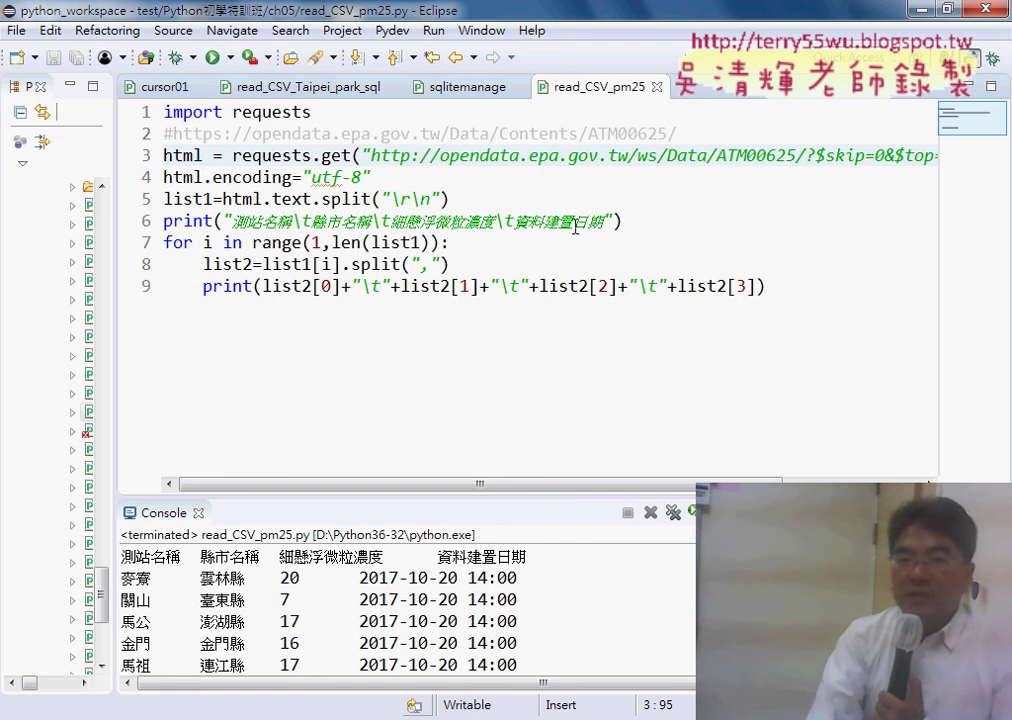
# Step: Open read_CSV_Taipei_park.py to compare its cp950 encoding, then select utf-8 on read_CSV_pm25.py's line 4
pyautogui.moveTo(112, 318); pyautogui.dragTo(281, 320)
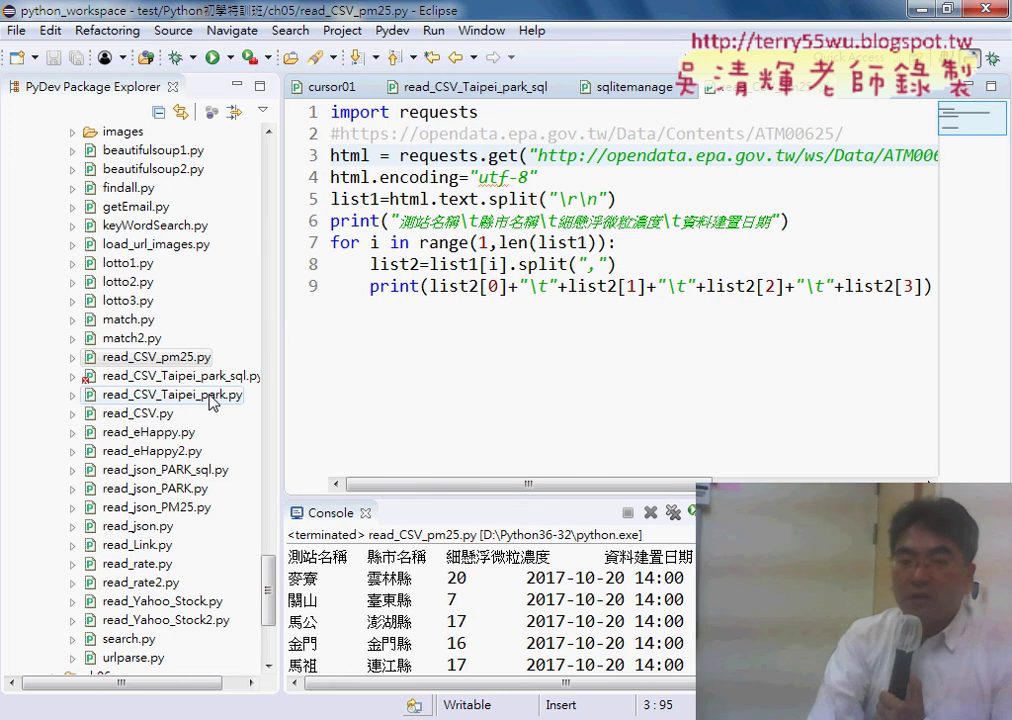
pyautogui.doubleClick(210, 396)
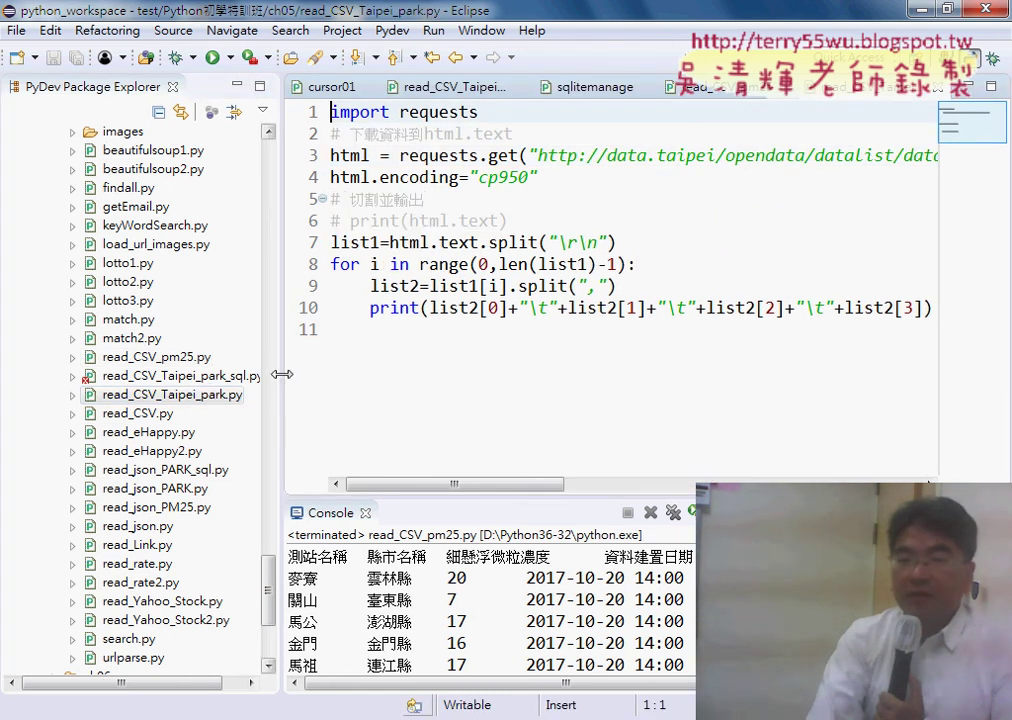
pyautogui.moveTo(282, 374); pyautogui.dragTo(144, 362)
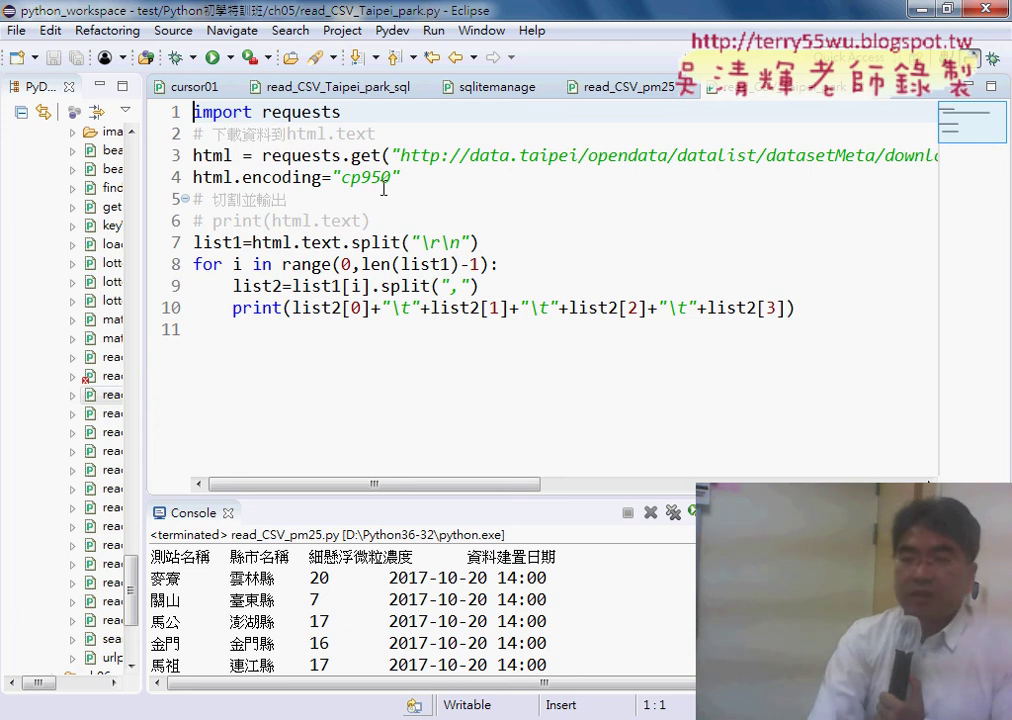
pyautogui.click(625, 87)
pyautogui.moveTo(396, 177); pyautogui.dragTo(342, 177)
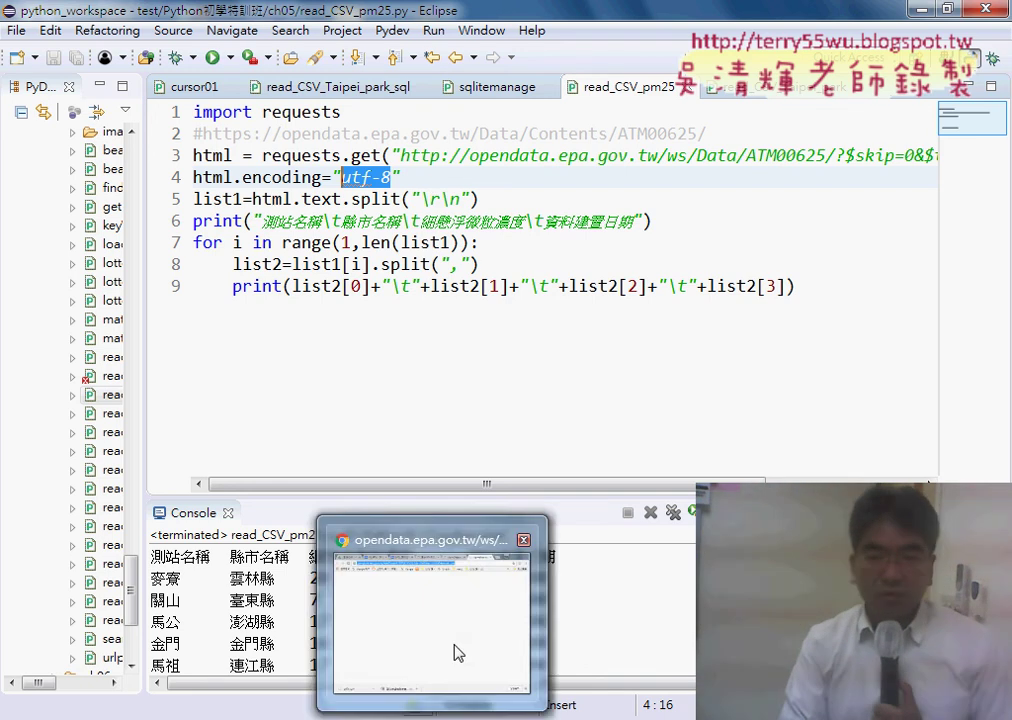
# Step: Close the raw CSV tab, save the CSV link into Downloads as ATM00625_20171020151107.csv, and reveal it in its folder
pyautogui.click(459, 653)
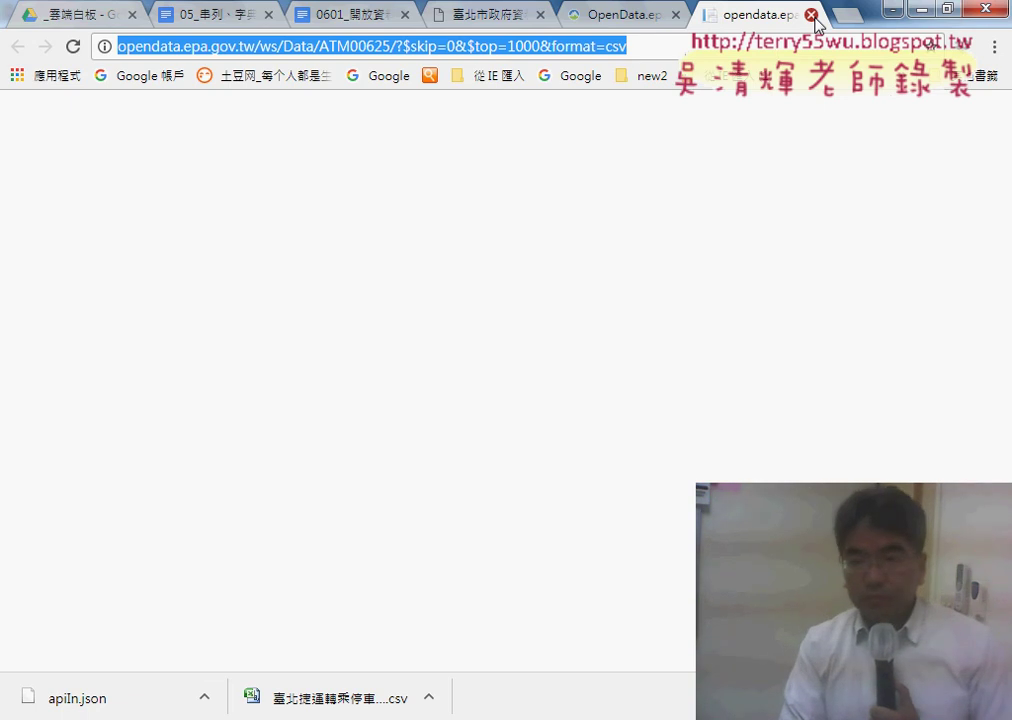
pyautogui.click(811, 15)
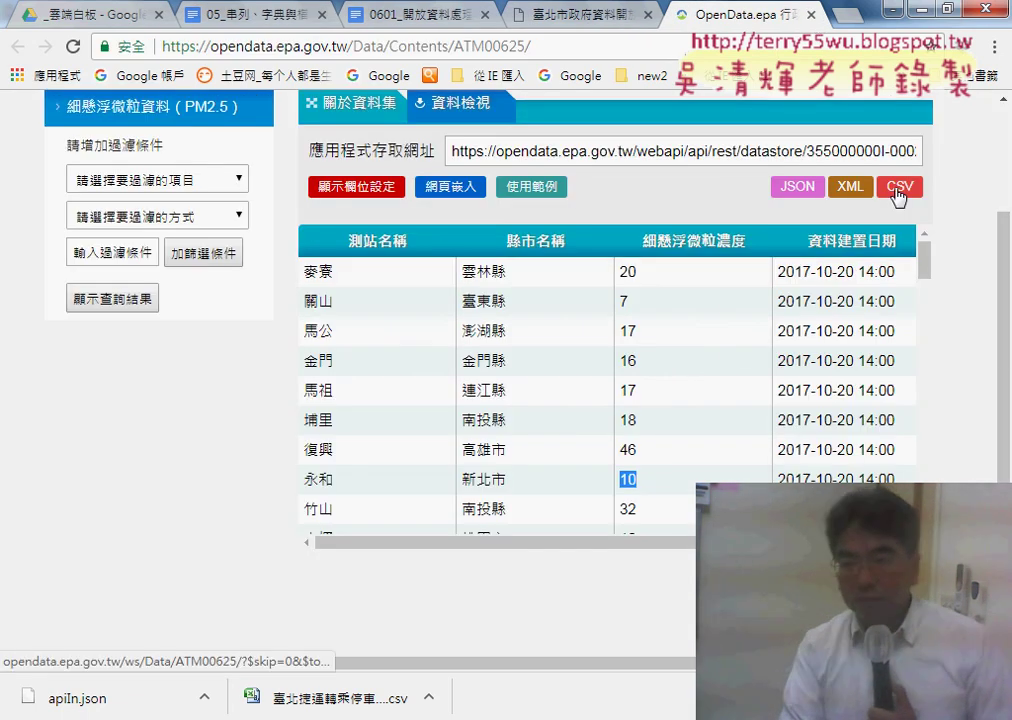
pyautogui.rightClick(897, 200)
pyautogui.click(848, 285)
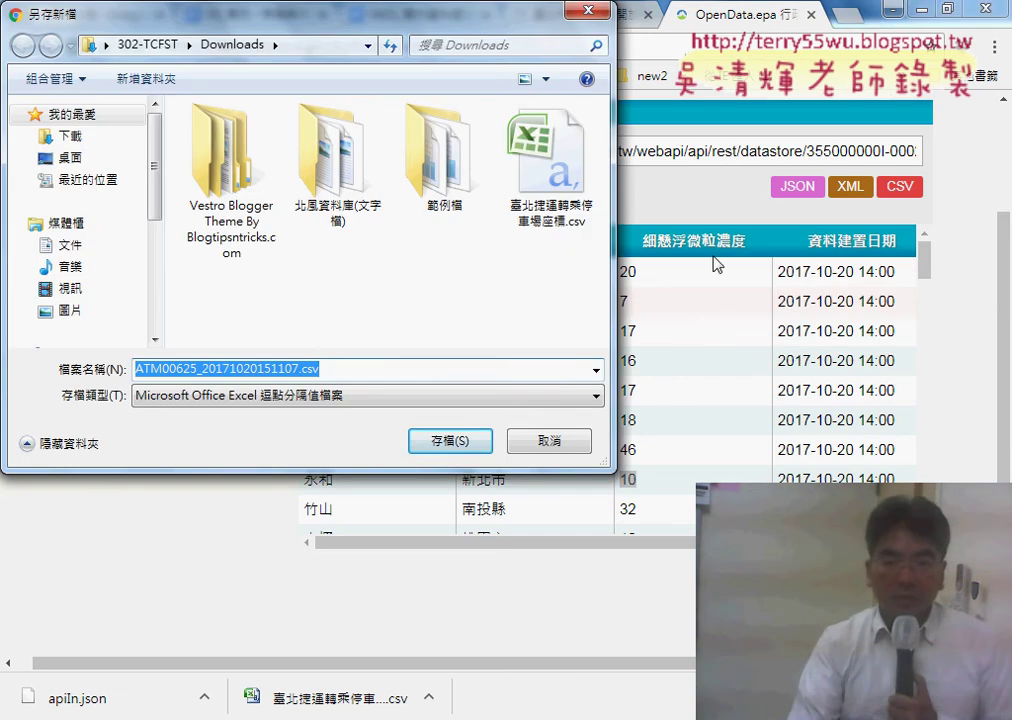
pyautogui.click(100, 158)
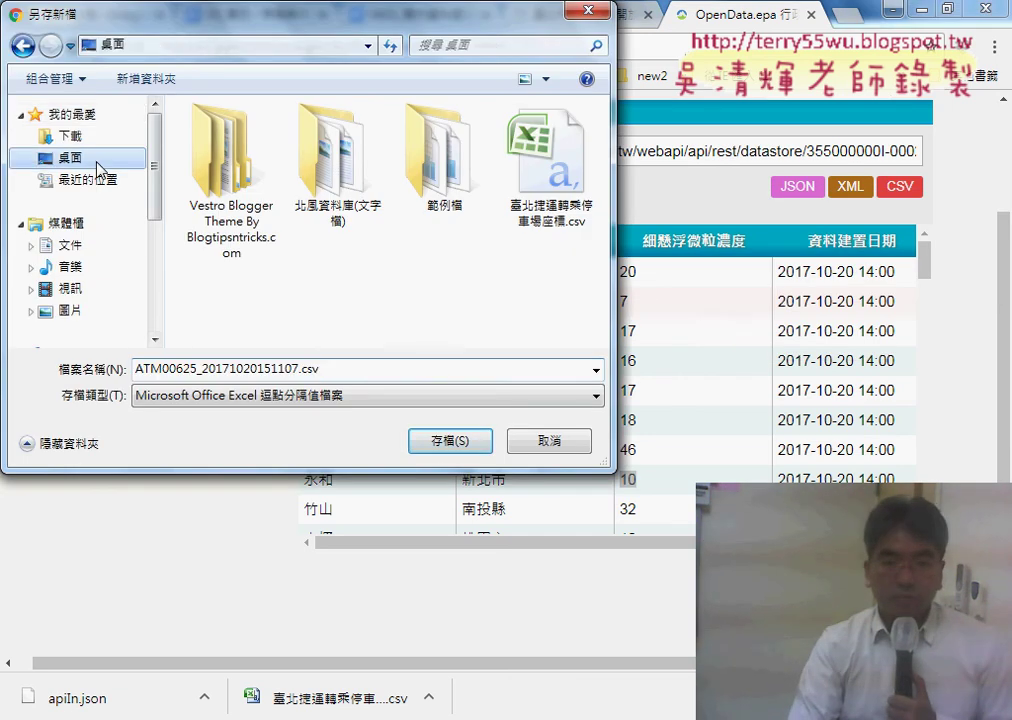
pyautogui.hotkey('alt', 'Left')
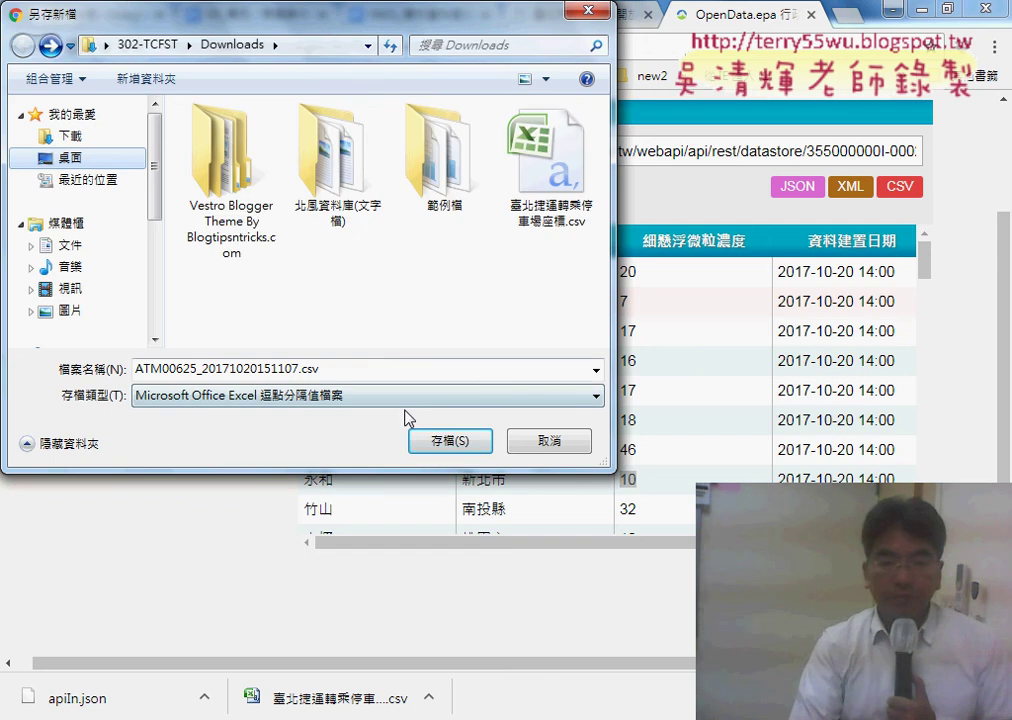
pyautogui.click(446, 438)
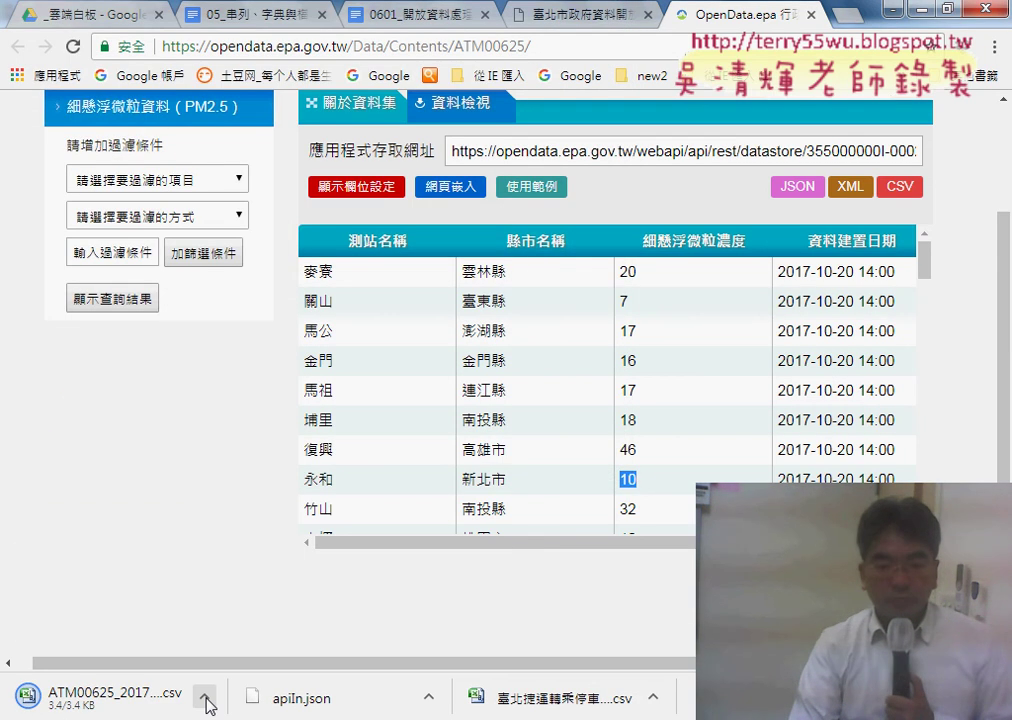
pyautogui.click(204, 698)
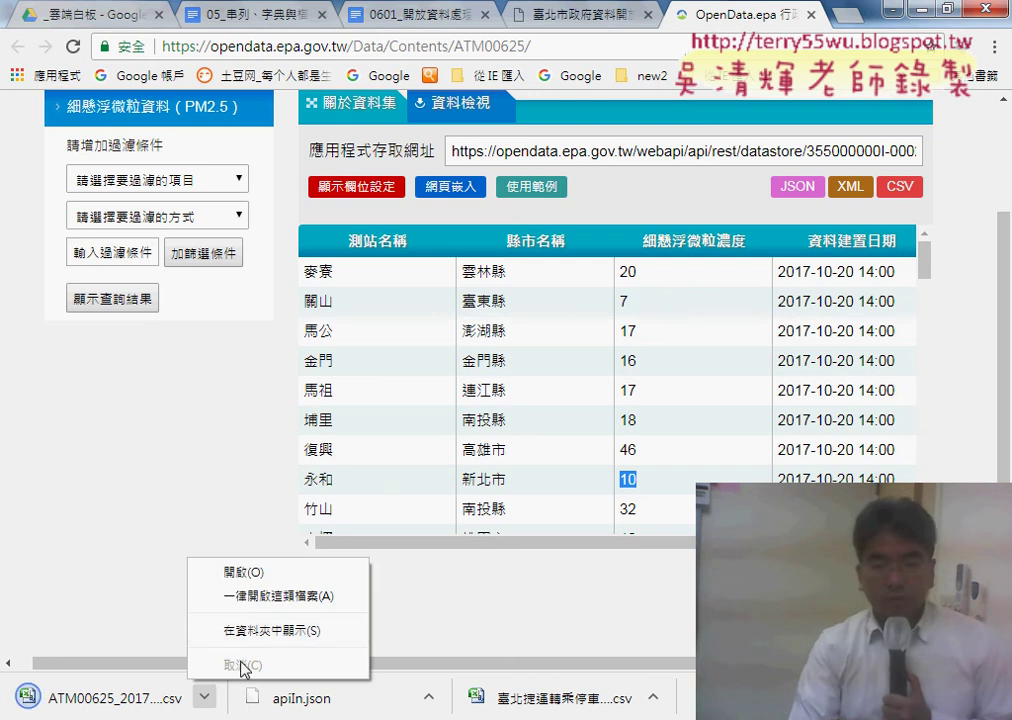
pyautogui.click(276, 632)
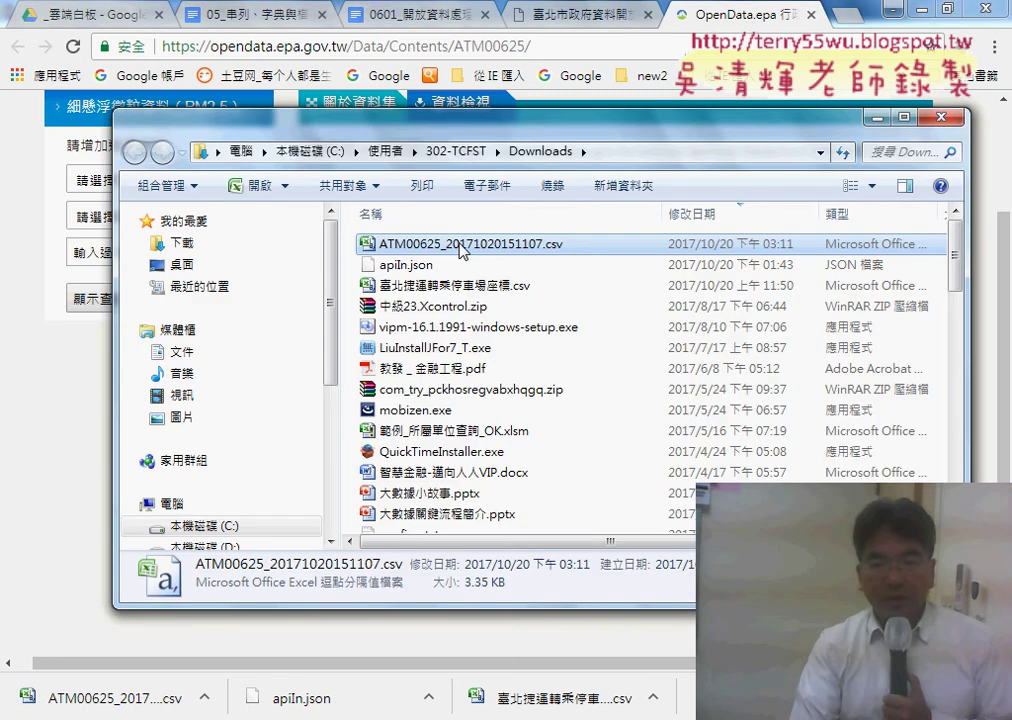
# Step: Open the downloaded CSV in Notepad, confirm its UTF-8 encoding via Save As, then close Notepad and the Downloads folder
pyautogui.rightClick(544, 244)
pyautogui.click(558, 296)
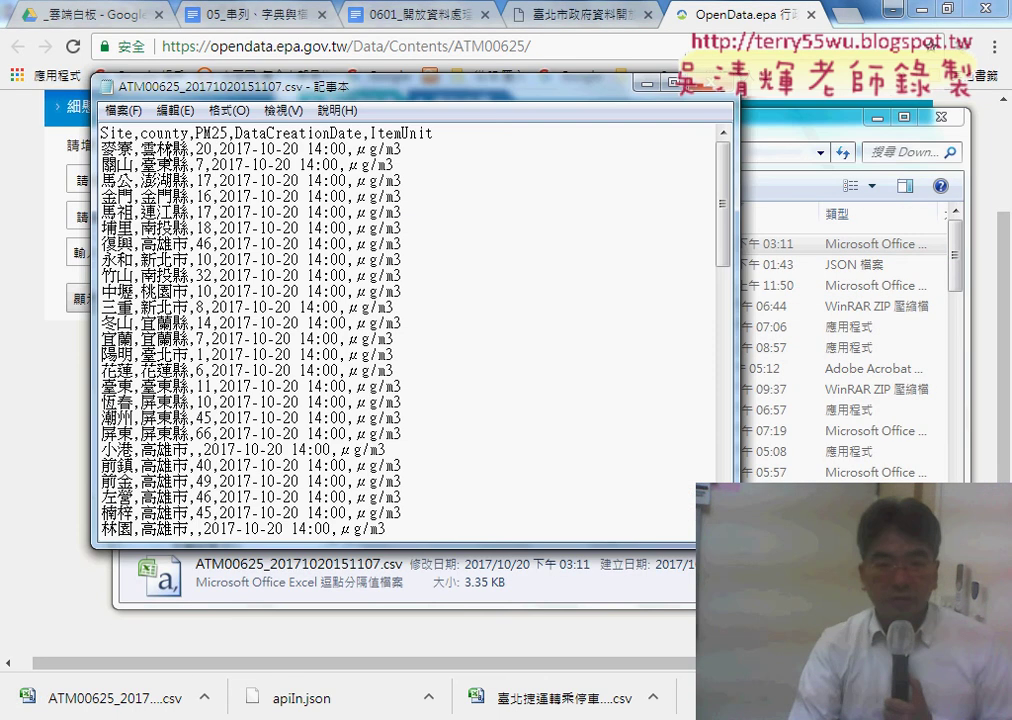
pyautogui.click(120, 111)
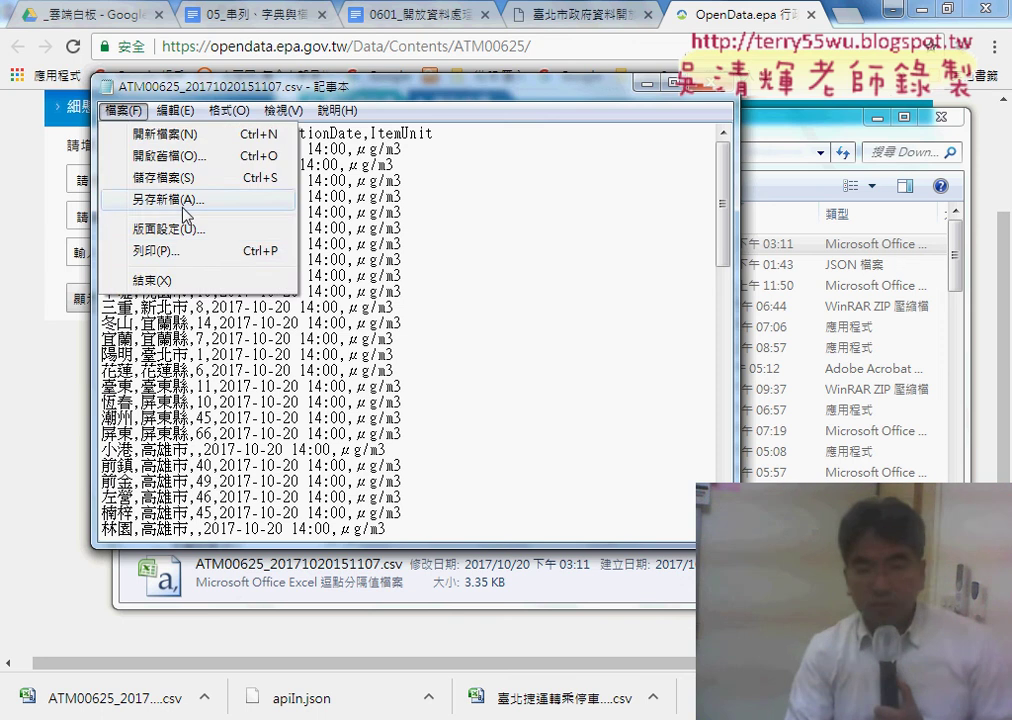
pyautogui.click(140, 199)
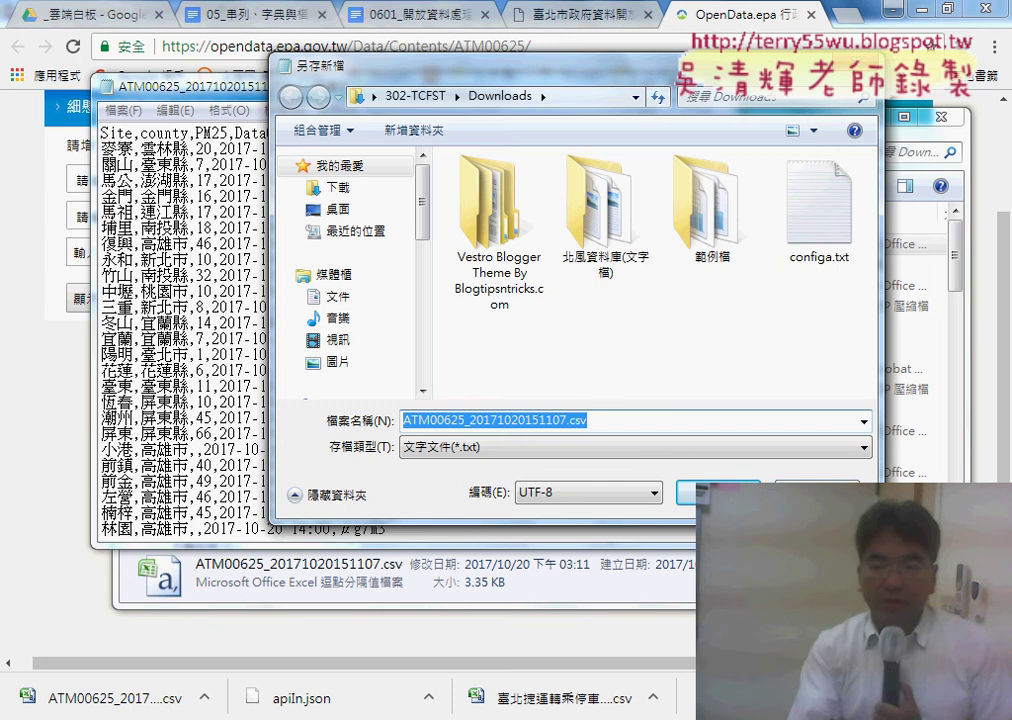
pyautogui.click(717, 492)
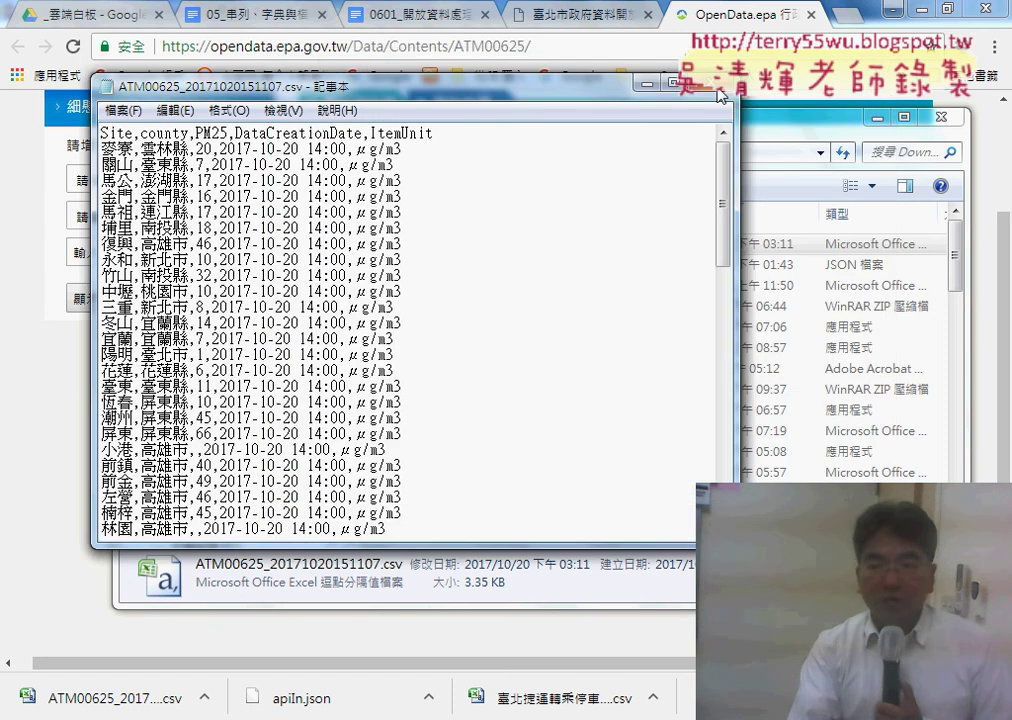
pyautogui.click(717, 90)
pyautogui.click(941, 117)
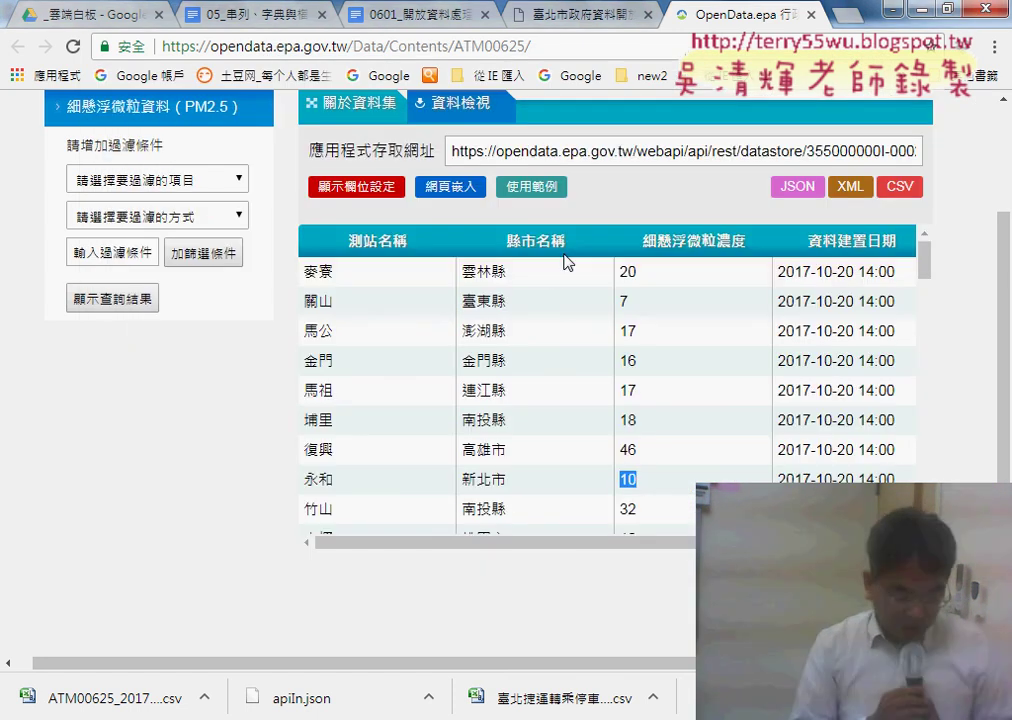